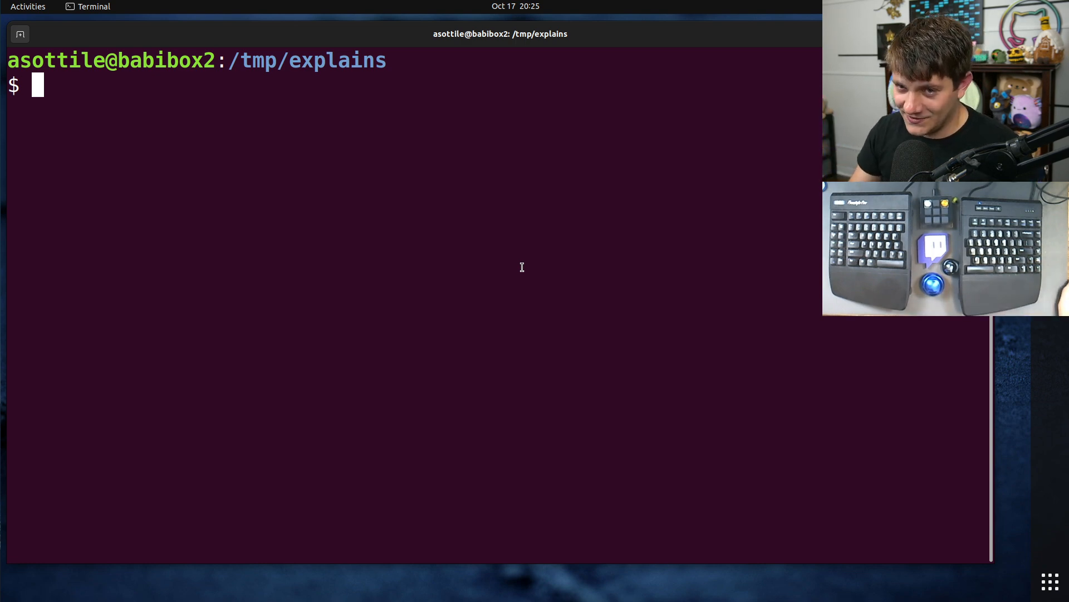
type("git")
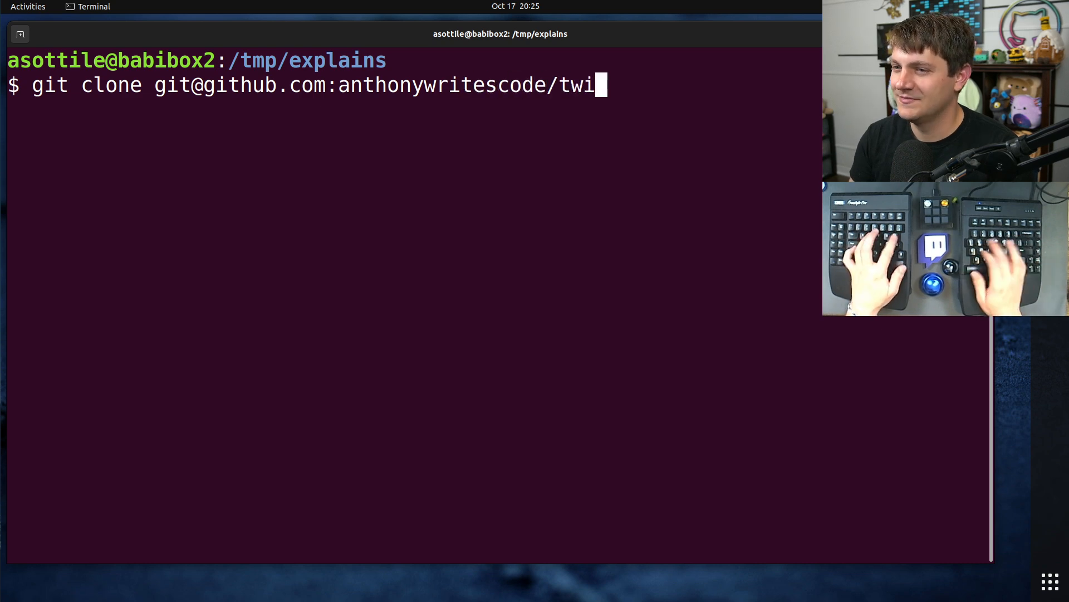
Clone the twitch-chat-bot repository into /tmp/explains and cd into it
key("Return")
type("cd")
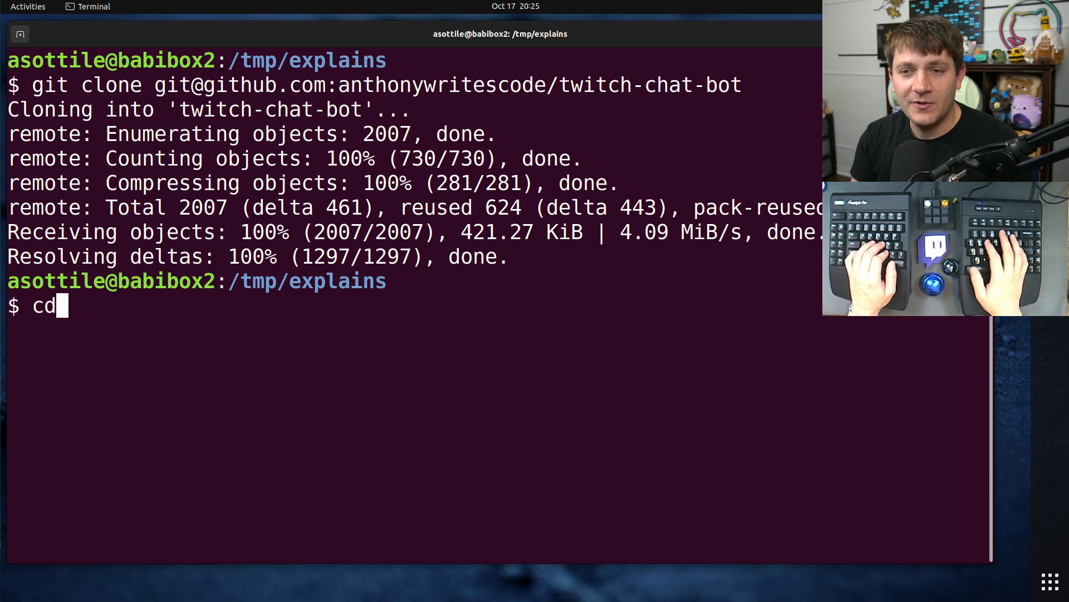
type("t")
key("Tab")
key("Return")
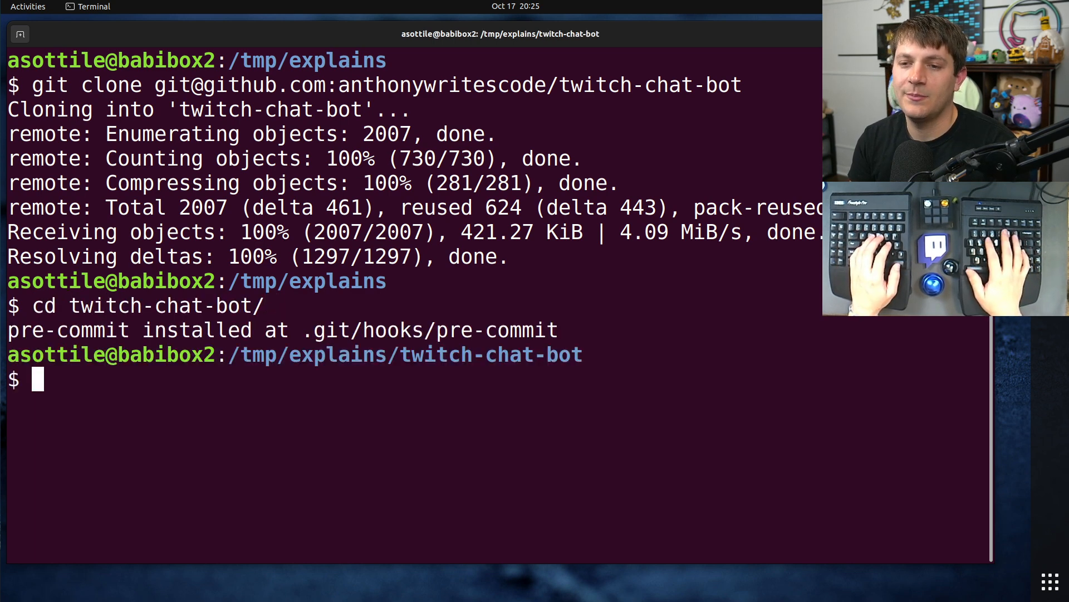
type("git log")
Show the detailed git log, then the history as git log --oneline from a082e37
key("Return")
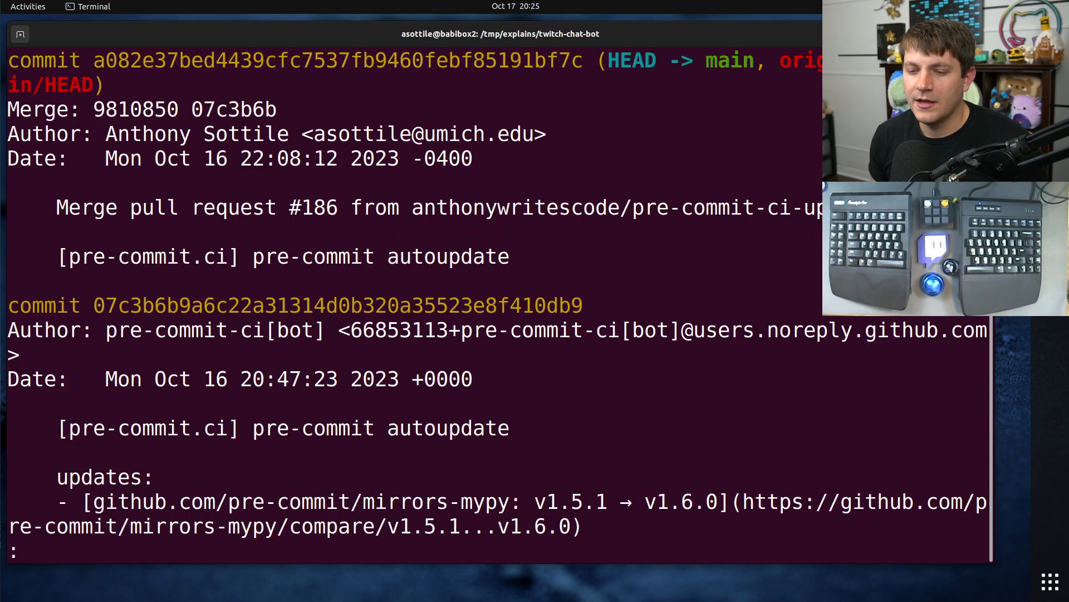
type("qgit log --onelin")
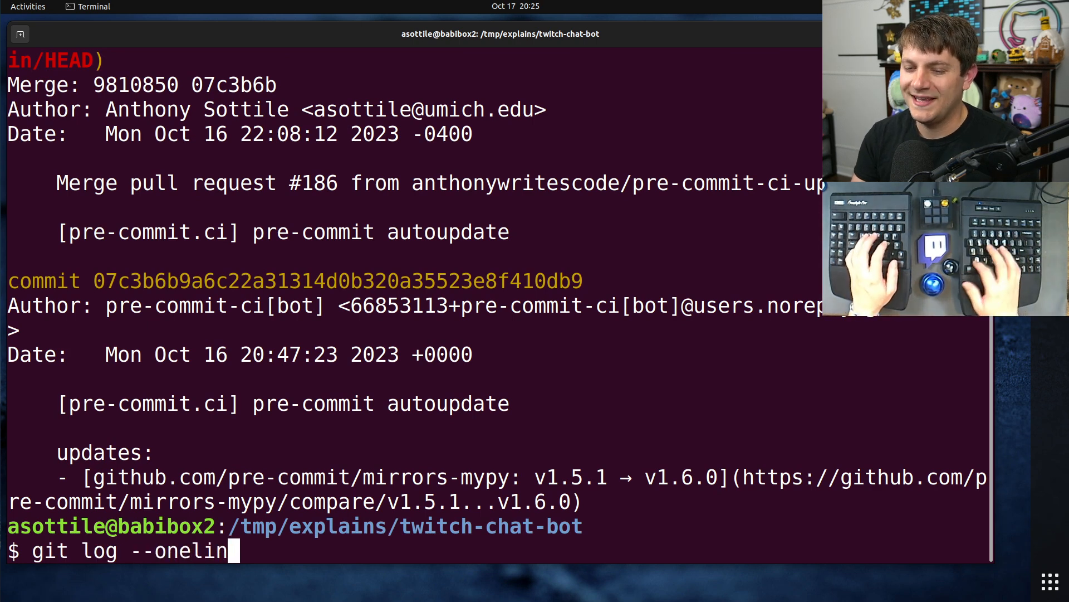
type("e")
key("Return")
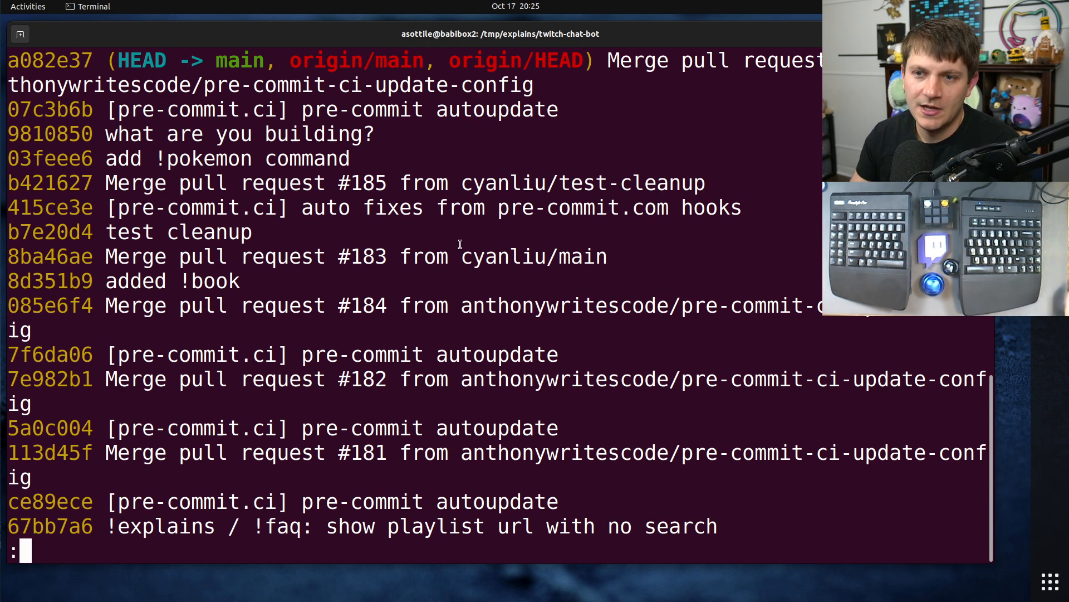
Highlight the 'what are you building?', '!pokemon', pre-commit.ci auto-fix commits and the block below the merge
left_click_drag(374, 133, 94, 135)
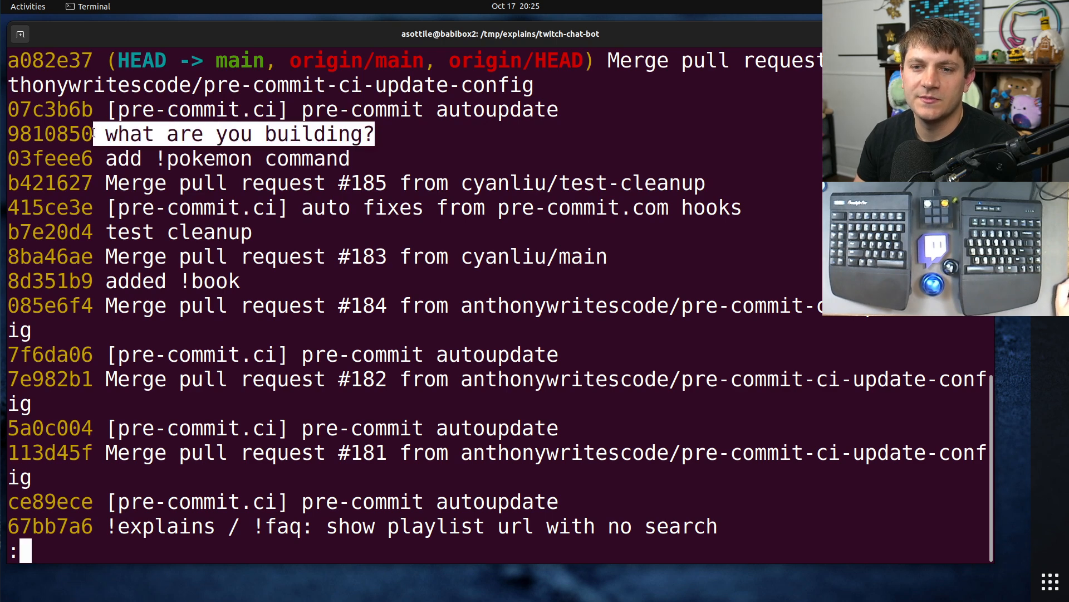
left_click_drag(350, 159, 106, 159)
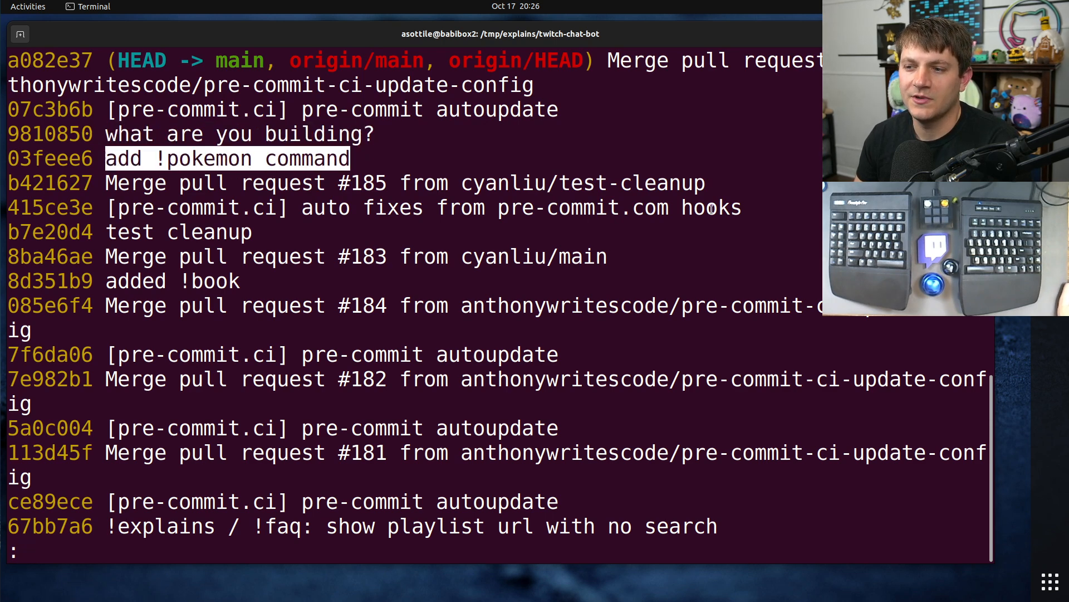
left_click_drag(742, 207, 109, 207)
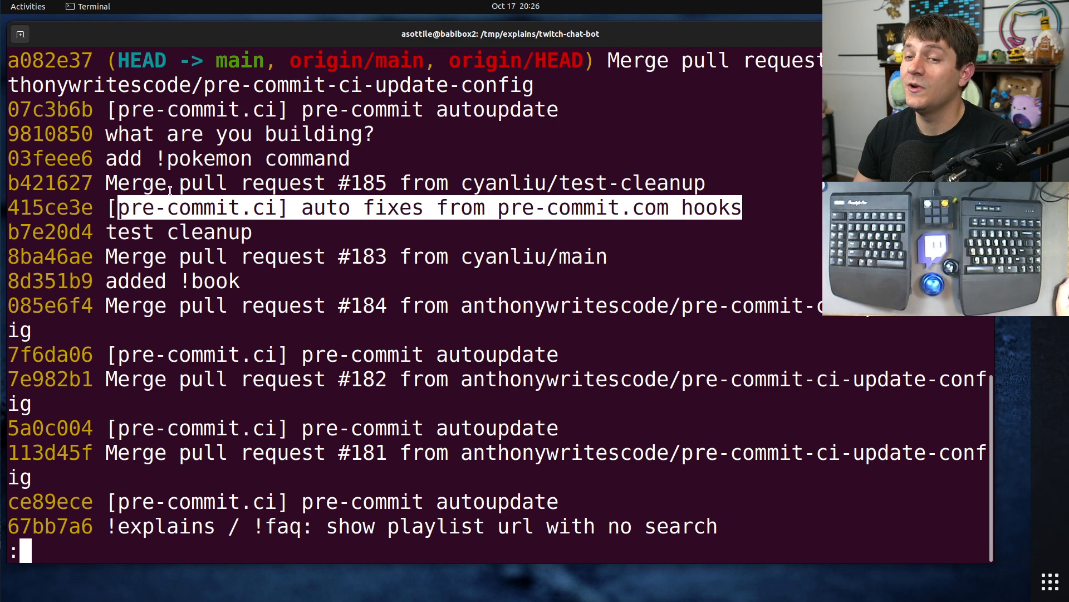
left_click_drag(487, 526, 25, 84)
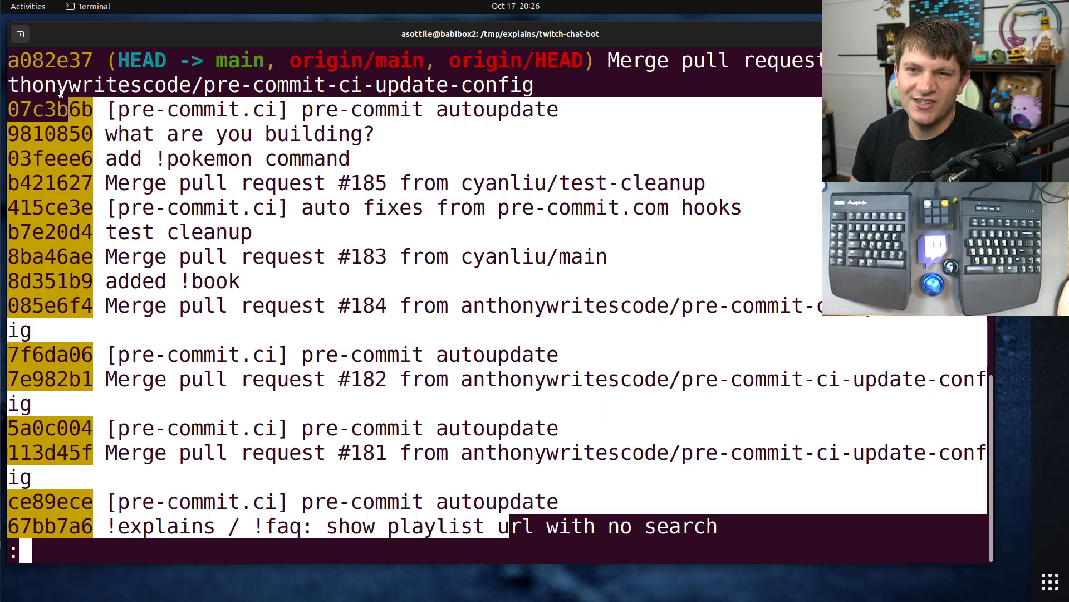
left_click(254, 175)
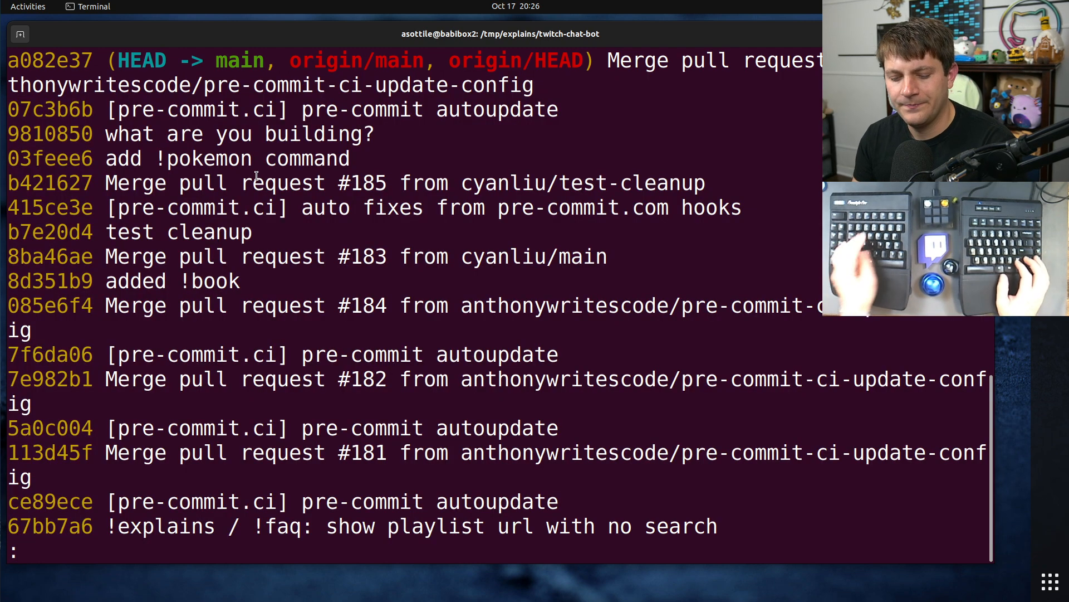
Show the one-line history again as a branch graph with git log --oneline --graph
key("q")
key("Up")
type("--")
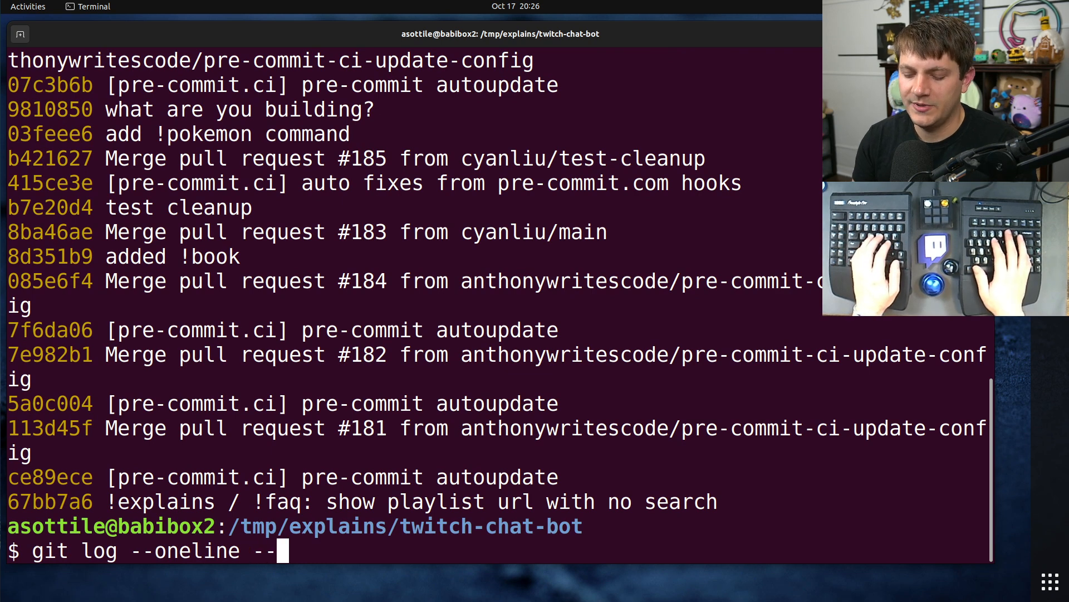
type("graph")
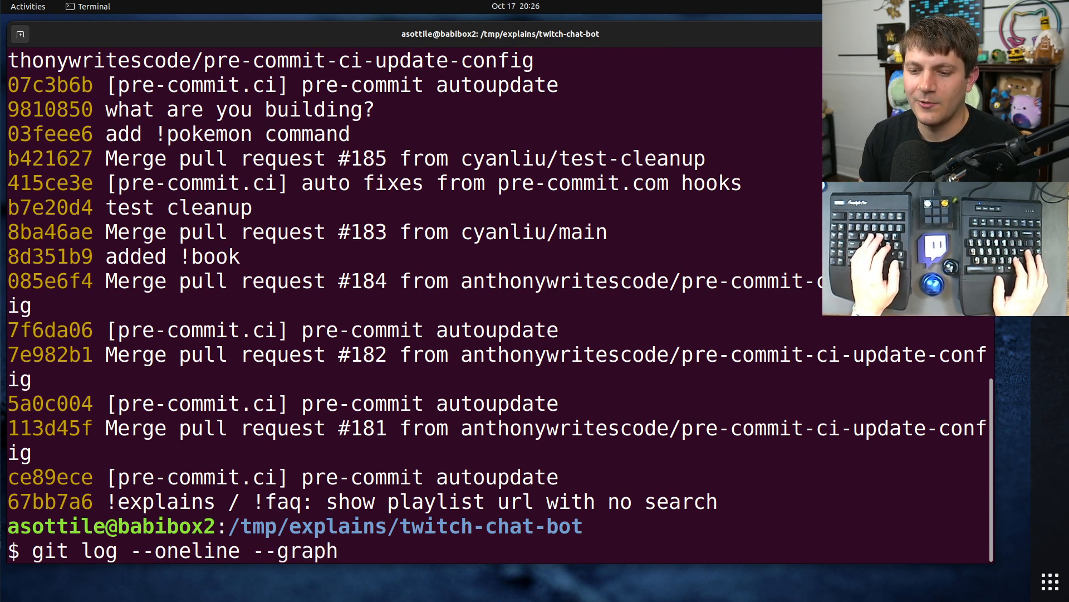
key("Return")
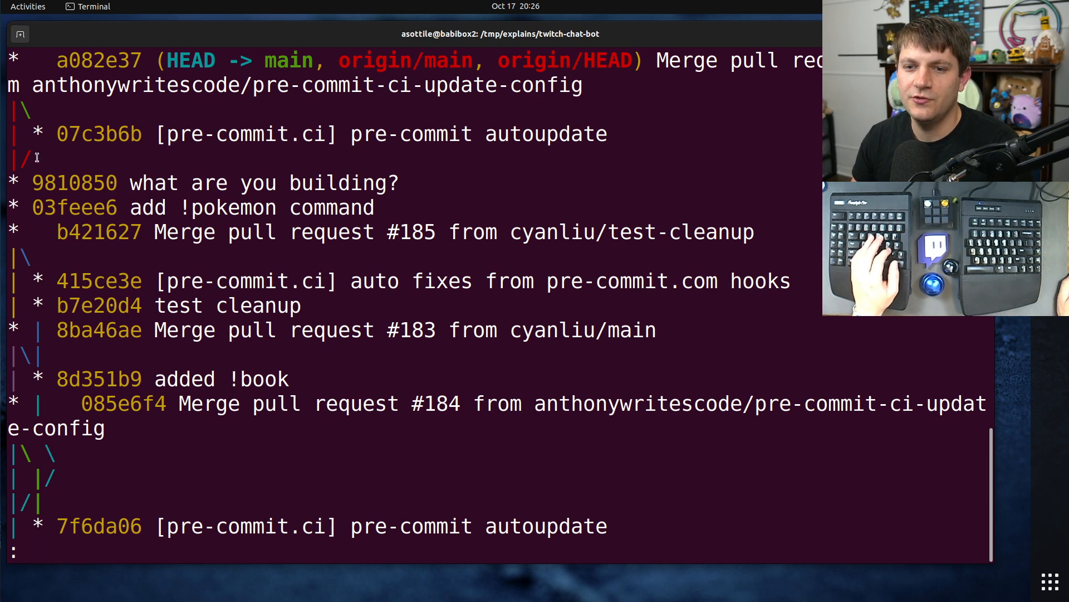
Highlight commits 9810850 and 03feee6, the Merge pull request #185 line, and its b7e20d4 and 415ce3e commits
left_click_drag(383, 207, 3, 190)
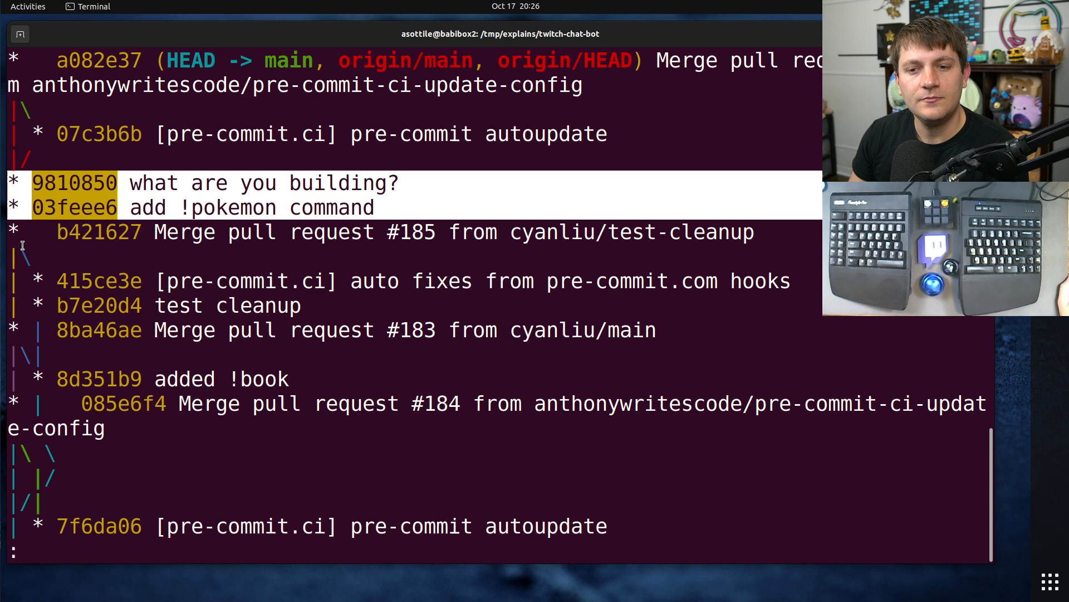
left_click(13, 231)
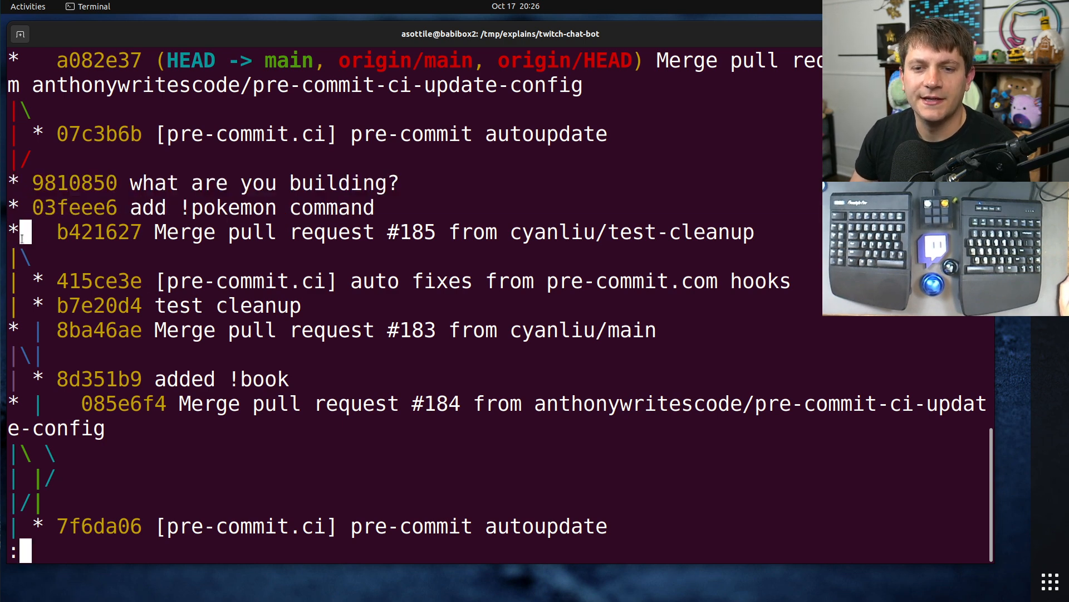
triple_click(20, 232)
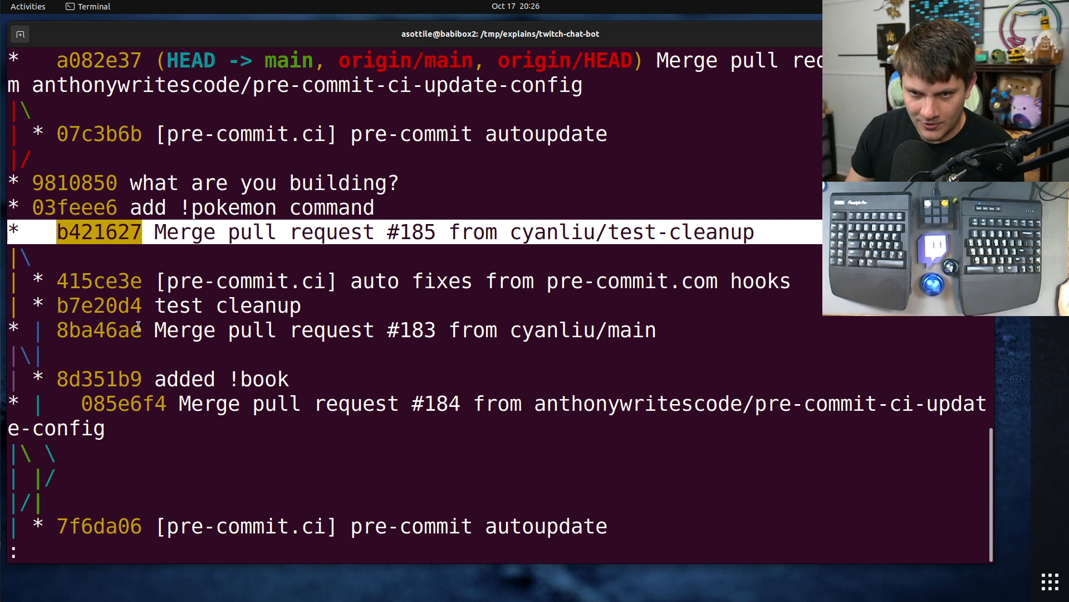
left_click(142, 307)
triple_click(143, 305)
triple_click(140, 282)
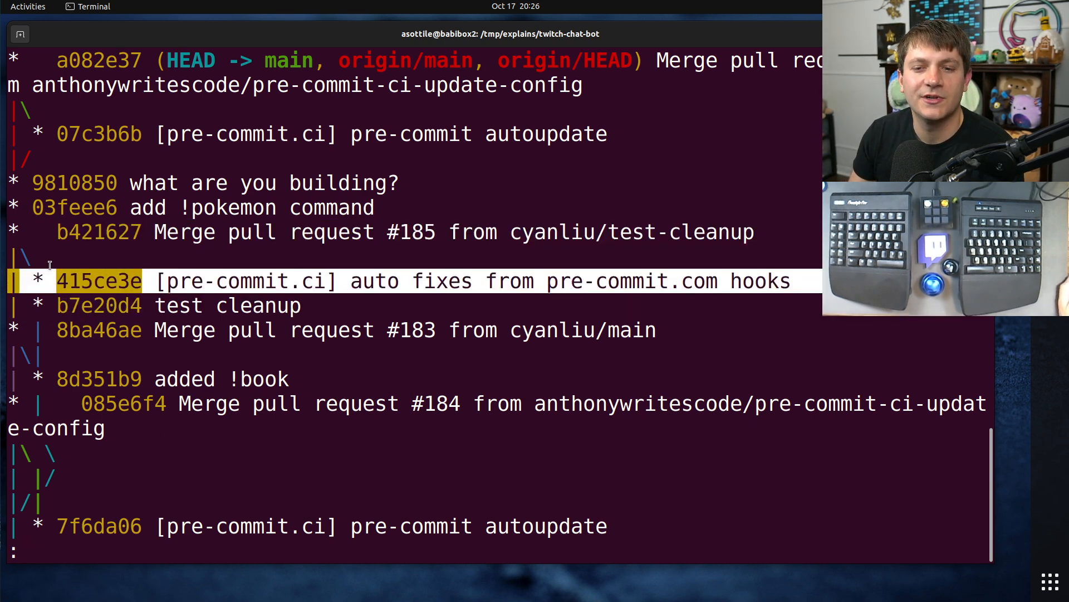
Point out the 8d351b9 '!book' line and the #185 side-branch commits again, paging the graph down and back
triple_click(159, 379)
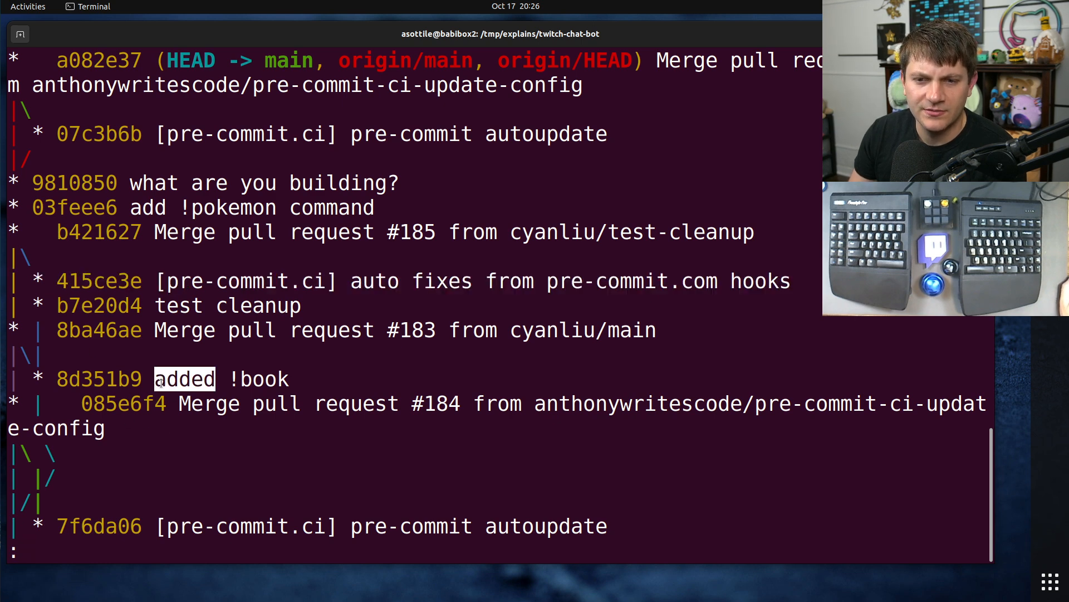
left_click(185, 306)
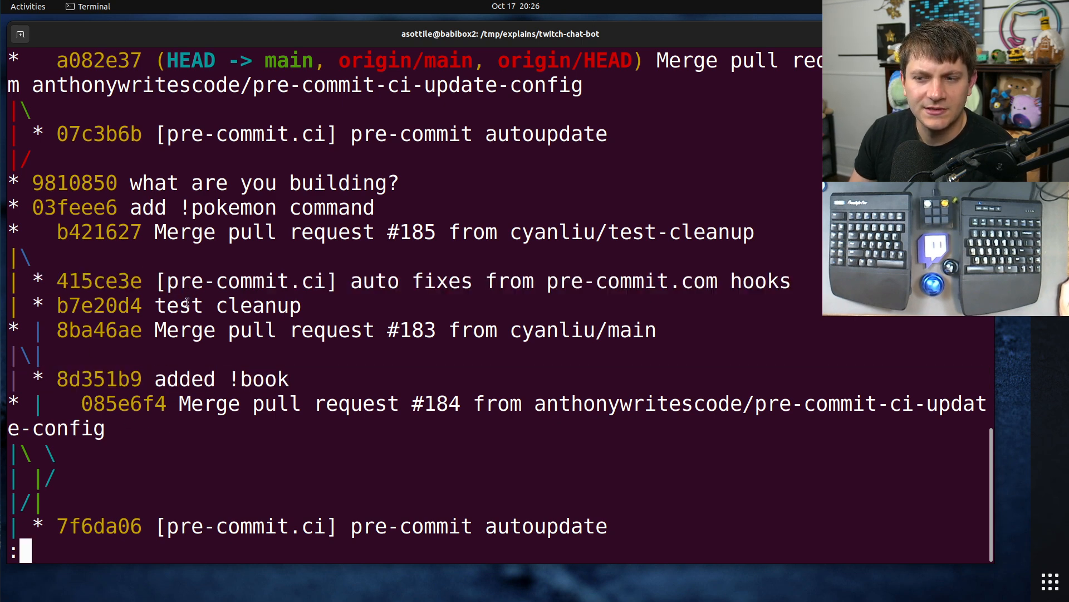
triple_click(186, 305)
left_click(186, 281)
triple_click(185, 281)
left_click(206, 381)
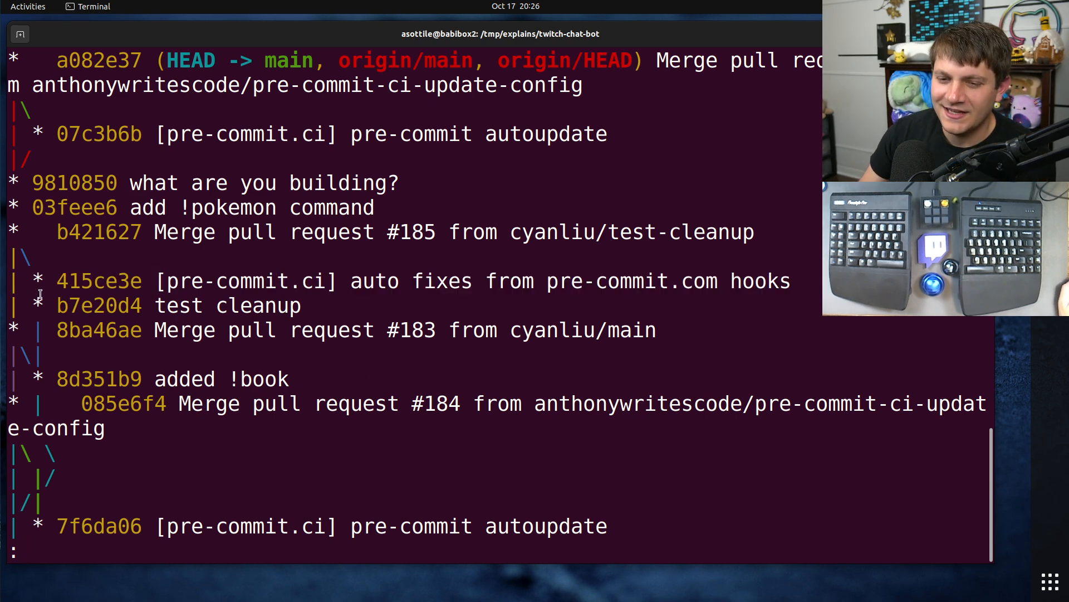
key("j")
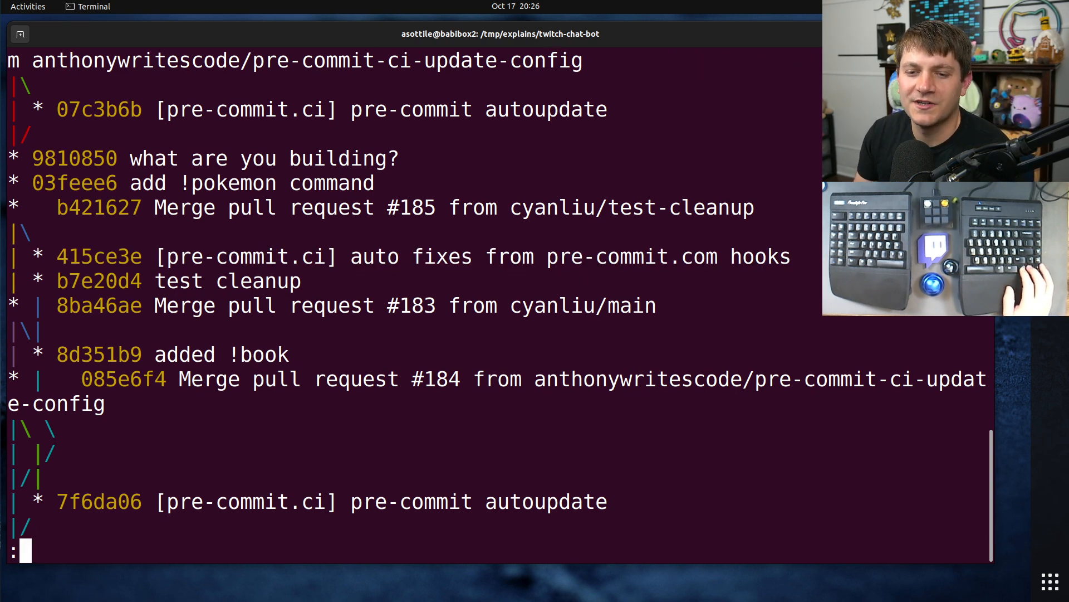
key("j")
key("j")
key("j")
key("k")
key("k")
key("k")
key("k")
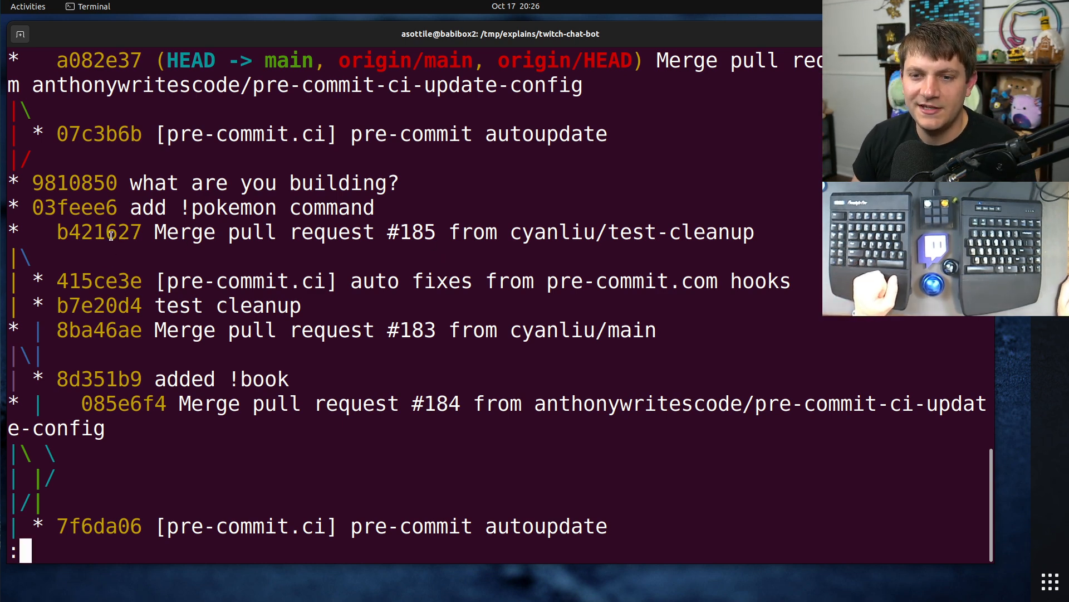
Copy hash b421627 and run git show on it, revealing parents 8ba46ae and 415ce3e with no diff
double_click(112, 238)
right_click(107, 232)
left_click(142, 251)
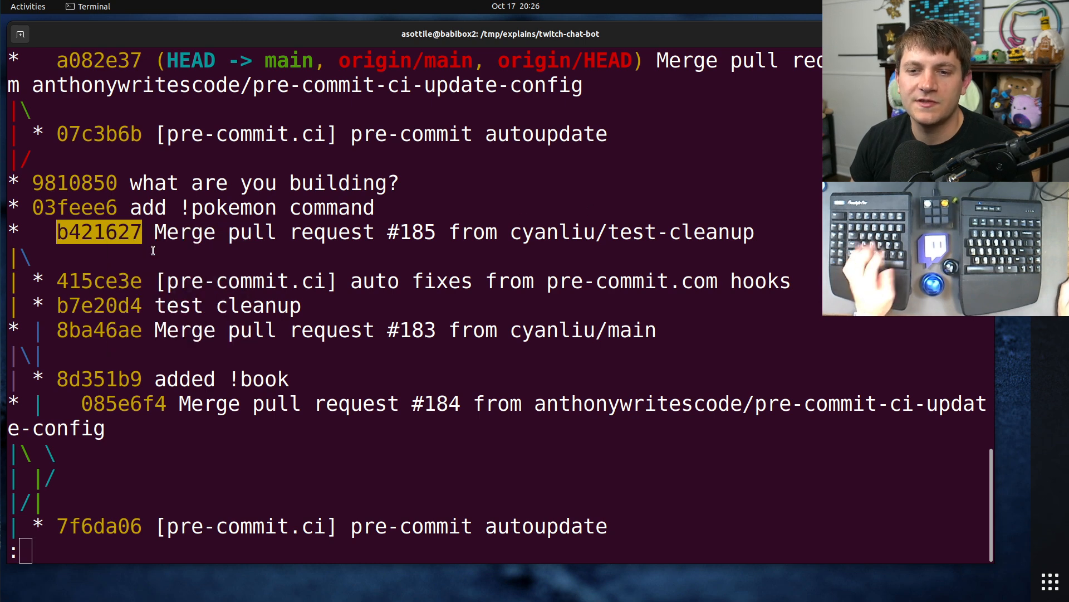
type("qgit show")
key("ctrl+shift+v")
key("Return")
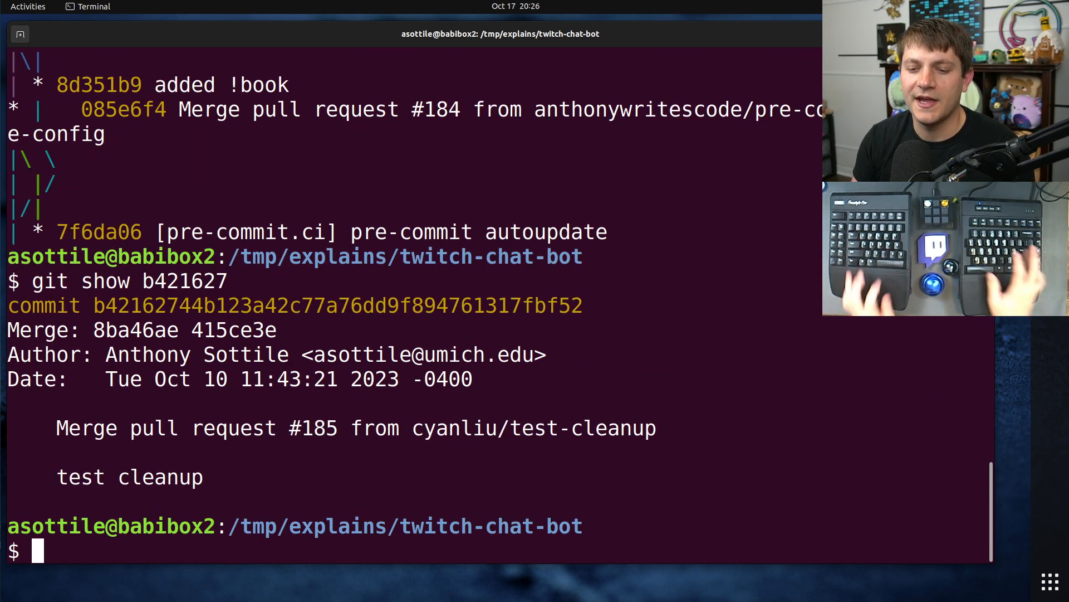
left_click_drag(299, 516, 295, 347)
left_click(294, 328)
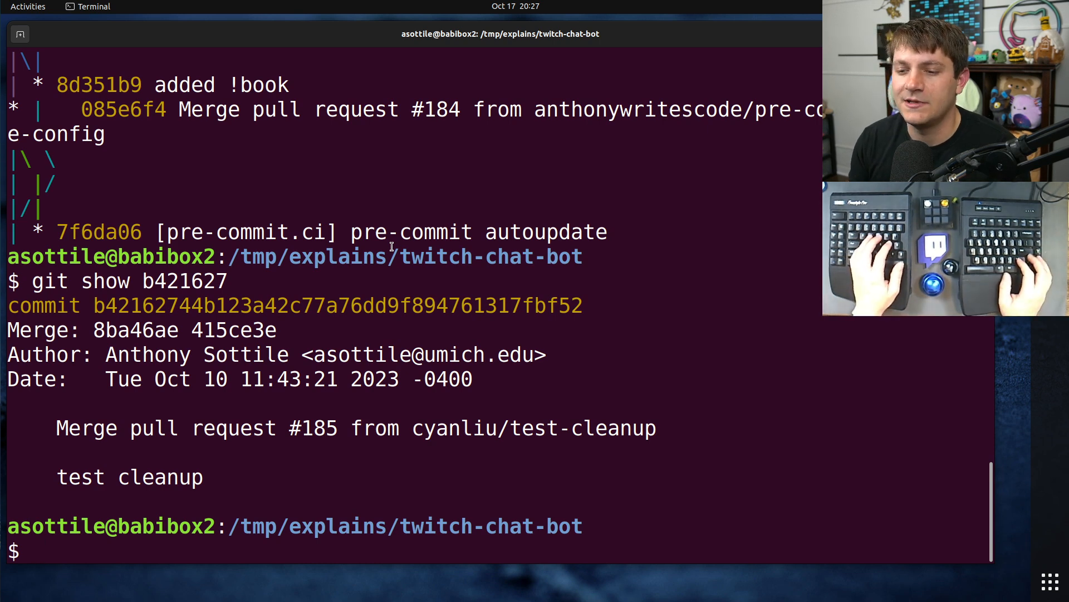
type("gi")
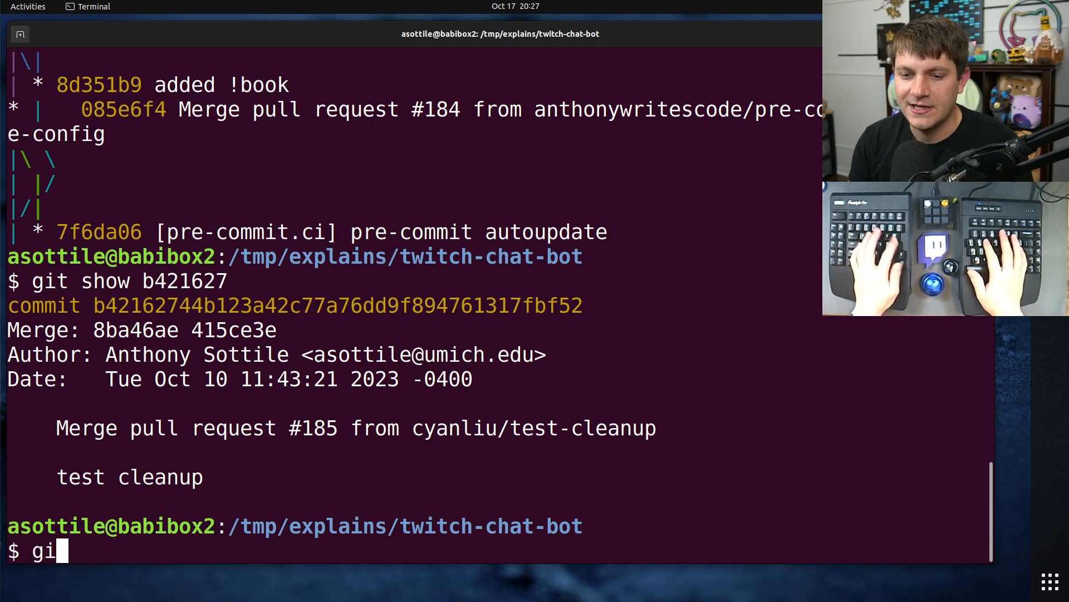
type("t log --onelin")
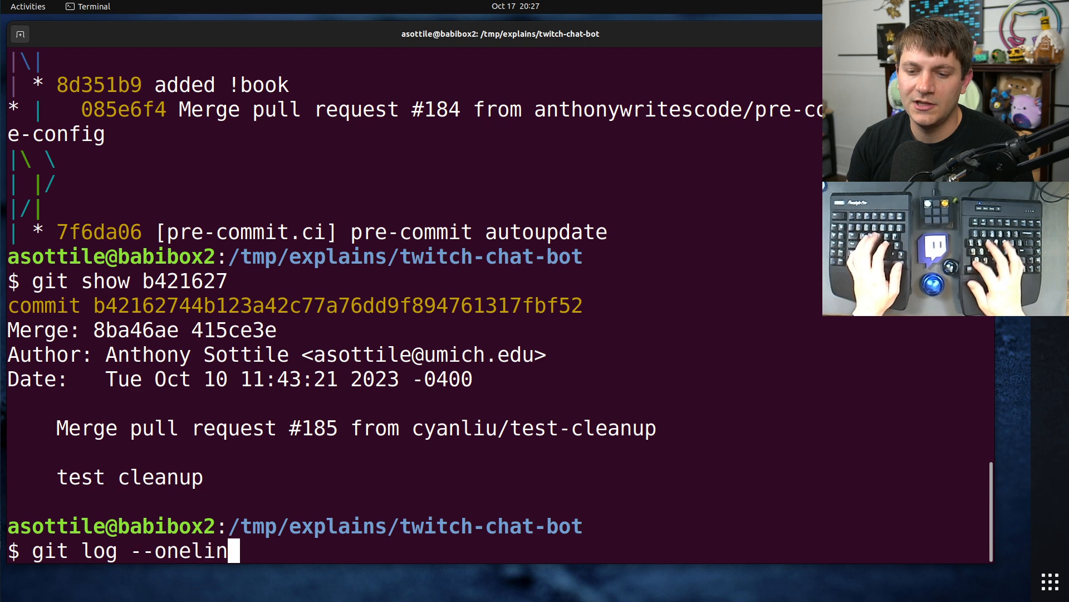
type("e --first-parent")
List git log --oneline --first-parent and highlight the a082e37, 9810850 and 03feee6 '!pokemon' lines
key("Return")
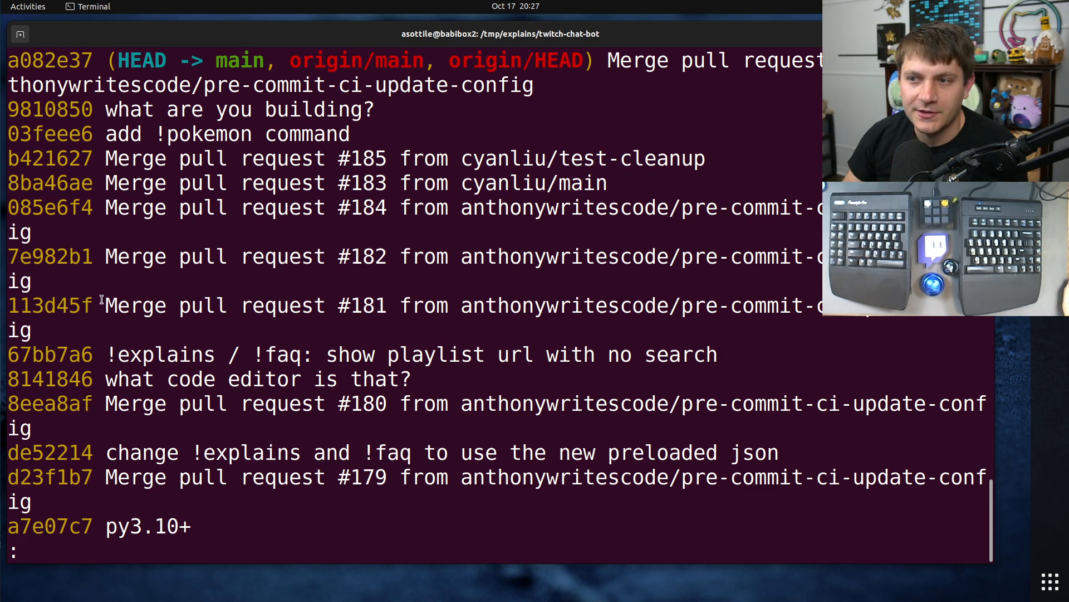
triple_click(156, 87)
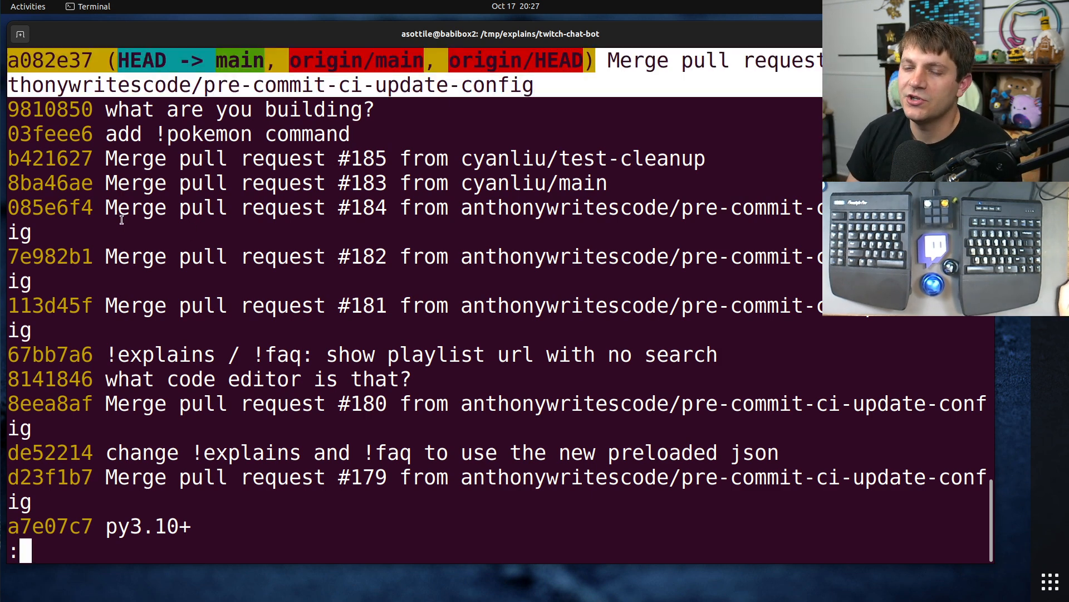
triple_click(108, 115)
left_click(43, 28)
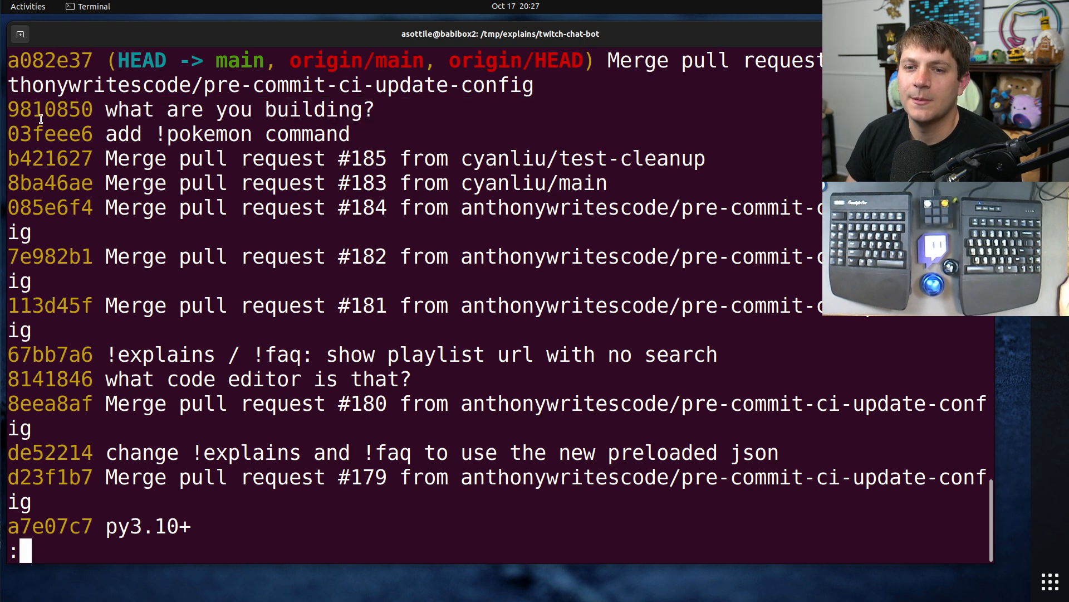
triple_click(43, 123)
left_click(49, 131)
triple_click(49, 109)
left_click(49, 131)
triple_click(49, 131)
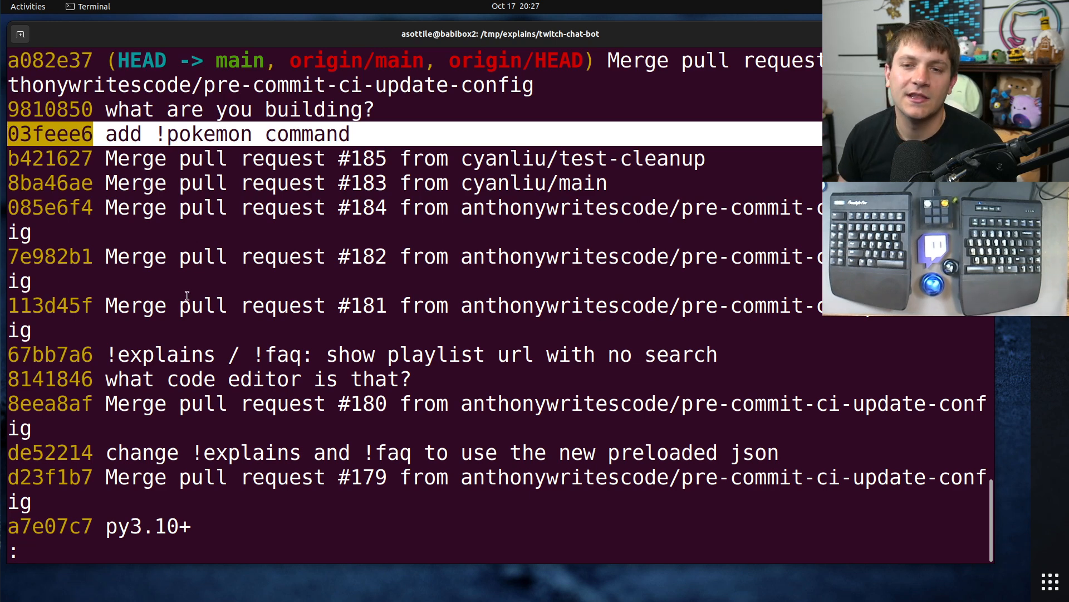
left_click(227, 271)
Copy the b421627 merge hash from the first-parent log
double_click(70, 161)
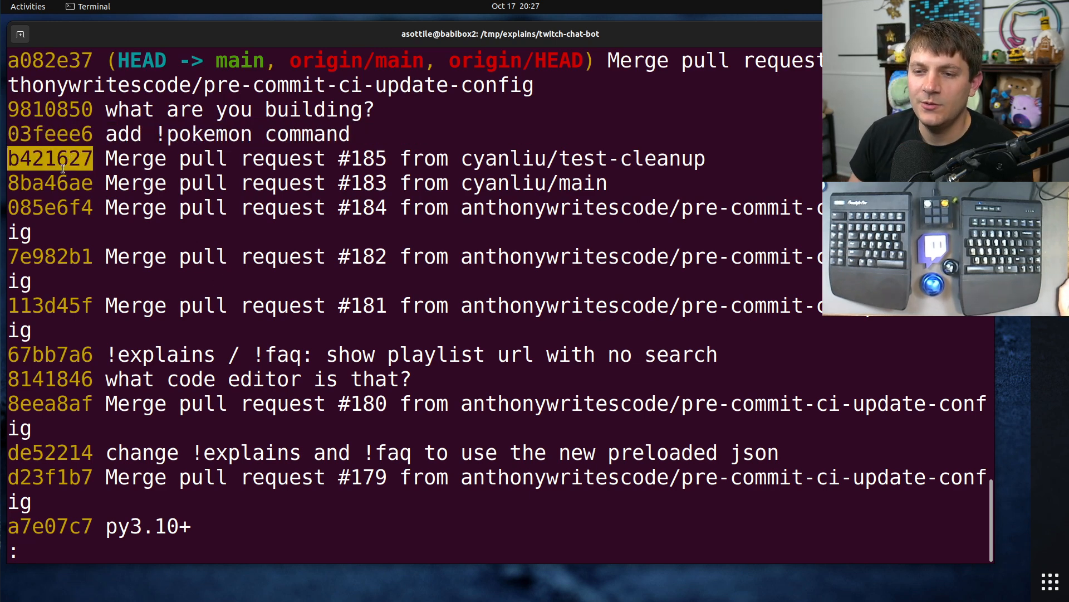
right_click(63, 159)
left_click(125, 183)
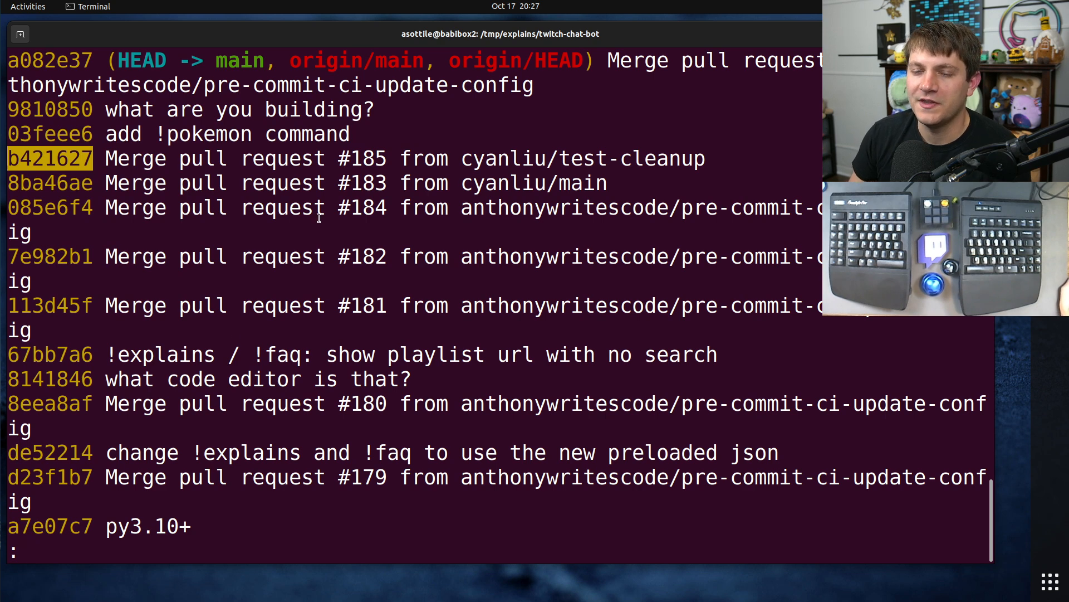
Run git show on the pasted b421627 hash again beneath the first-parent history
left_click(401, 155)
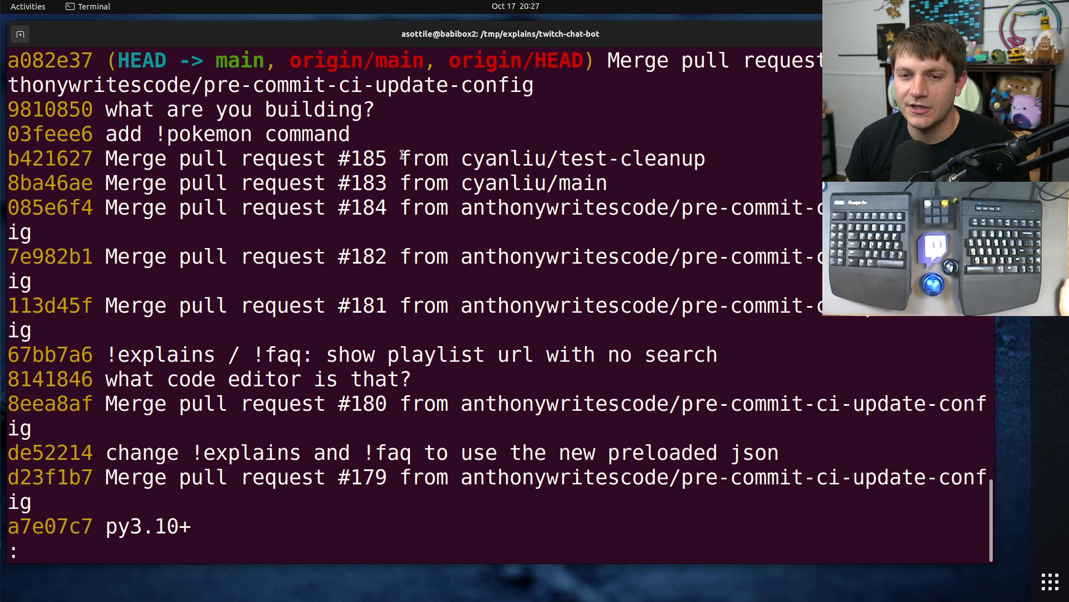
double_click(87, 163)
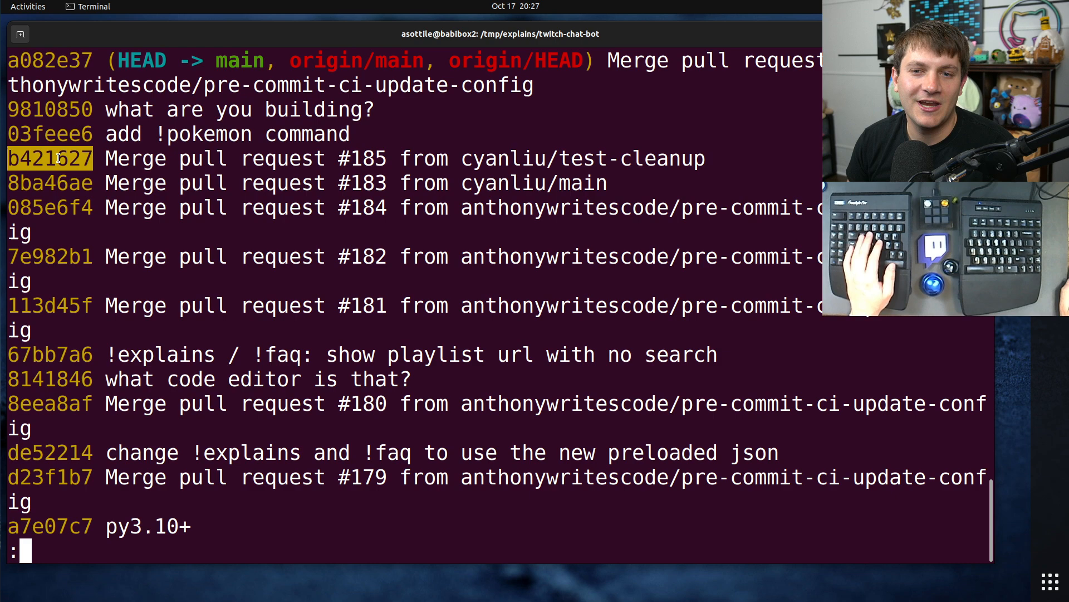
left_click(87, 163)
type("qgit ")
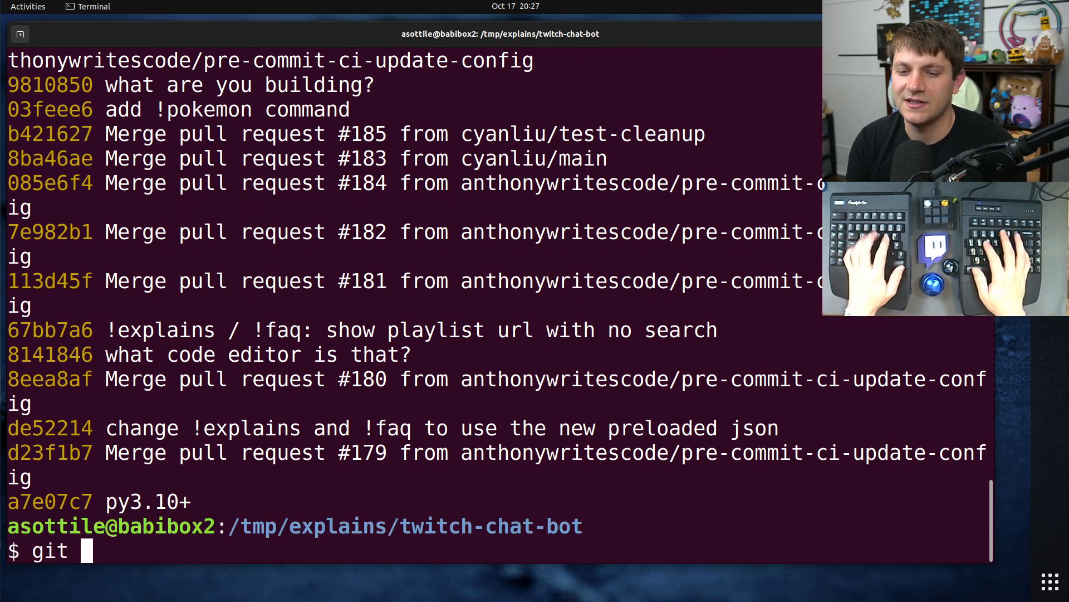
type("show")
key("ctrl+shift+v")
key("Return")
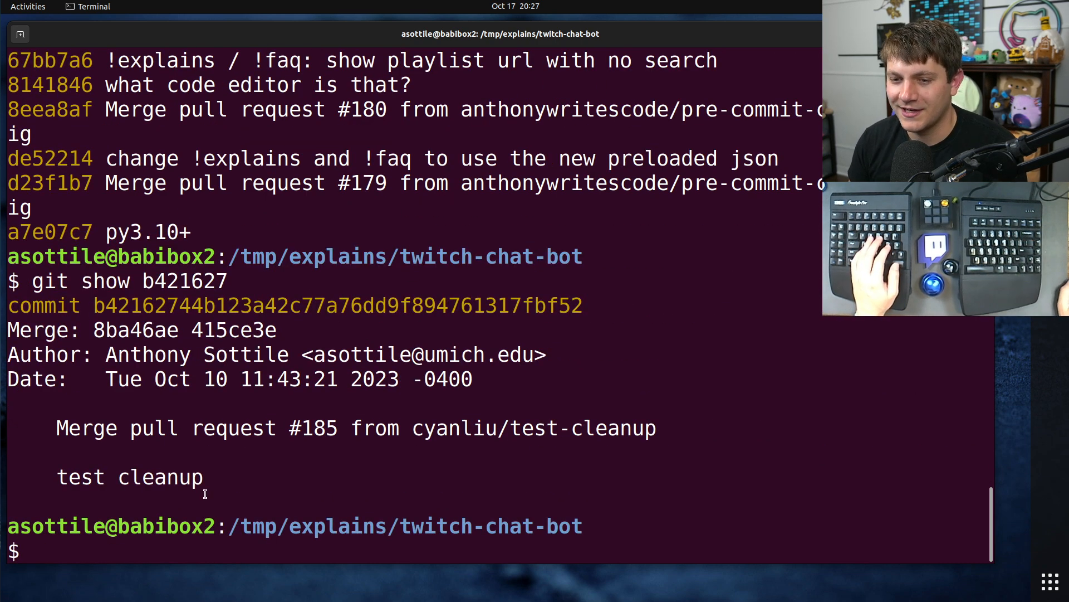
type("git ")
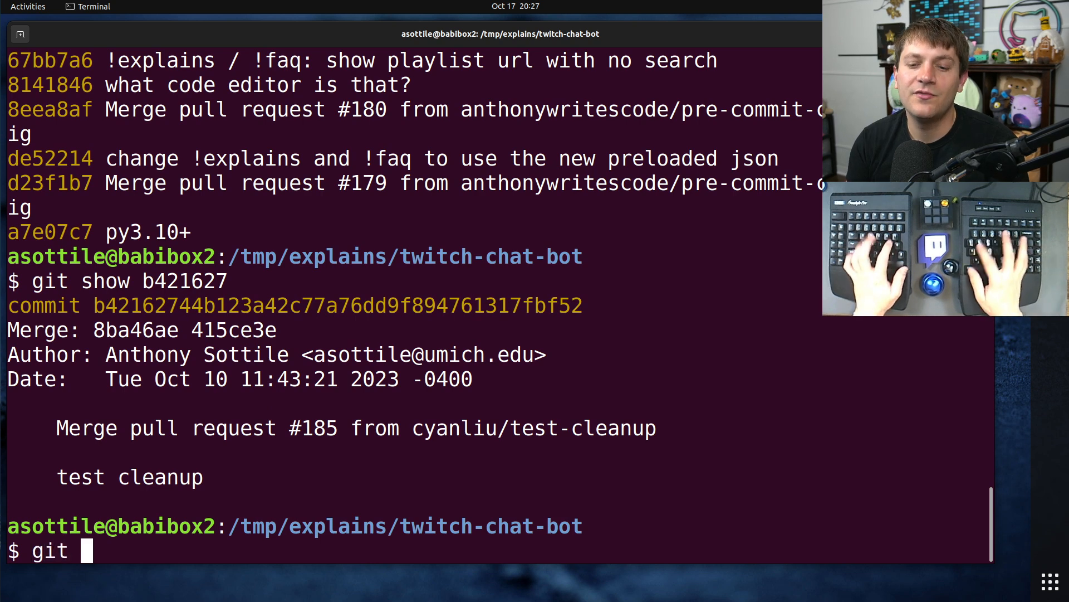
type("show --first-paren")
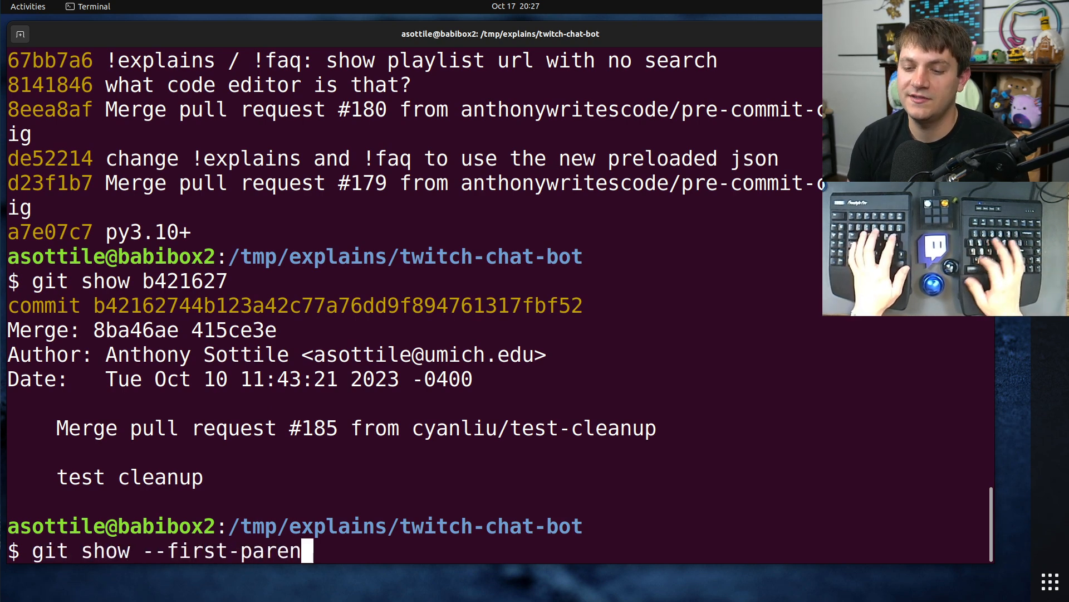
type("t")
Run git show --first-parent on b421627 and page down through the workflow file and simple.py diffs
key("ctrl+shift+v")
key("Return")
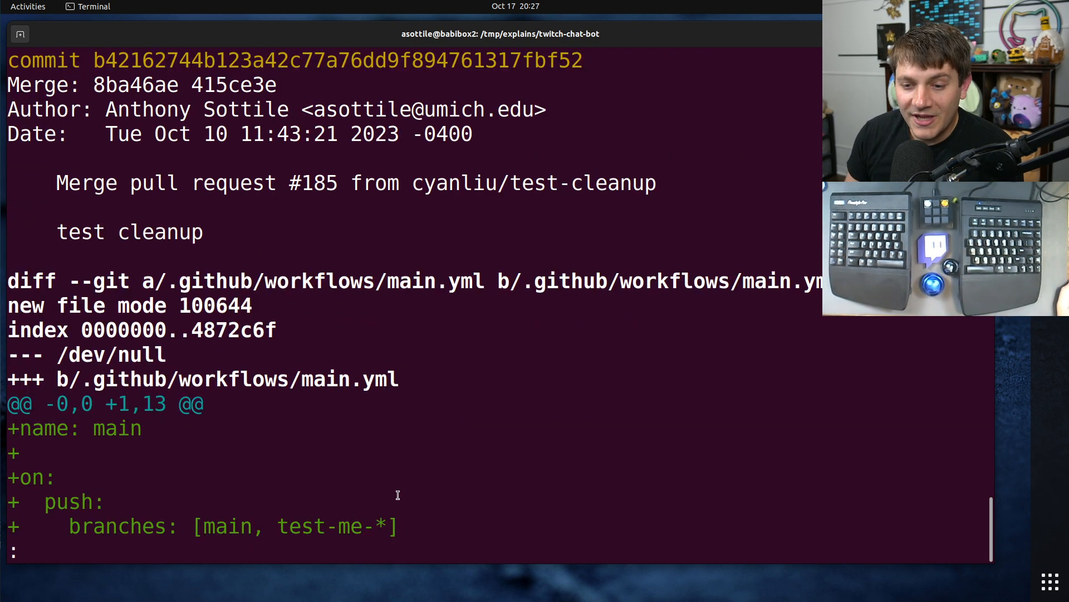
key("Down")
key("Down")
key("Down")
key("Down")
key("Down")
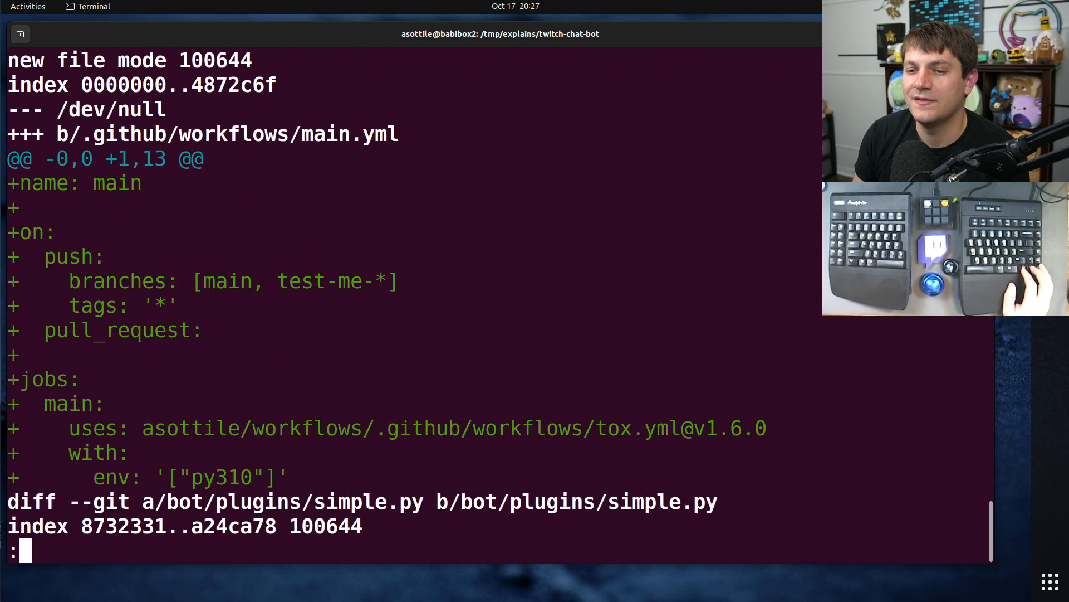
key("Down")
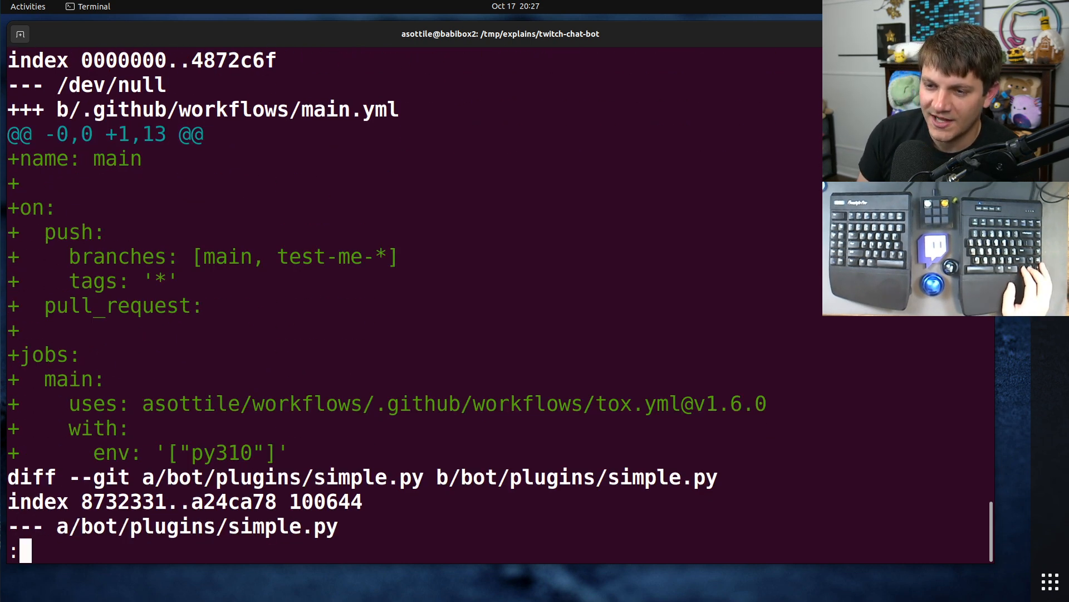
key("Down")
key("Down")
key("Down")
key("Down")
key("Down")
key("Down")
key("Down")
key("Down")
key("Down")
key("Down")
key("Down")
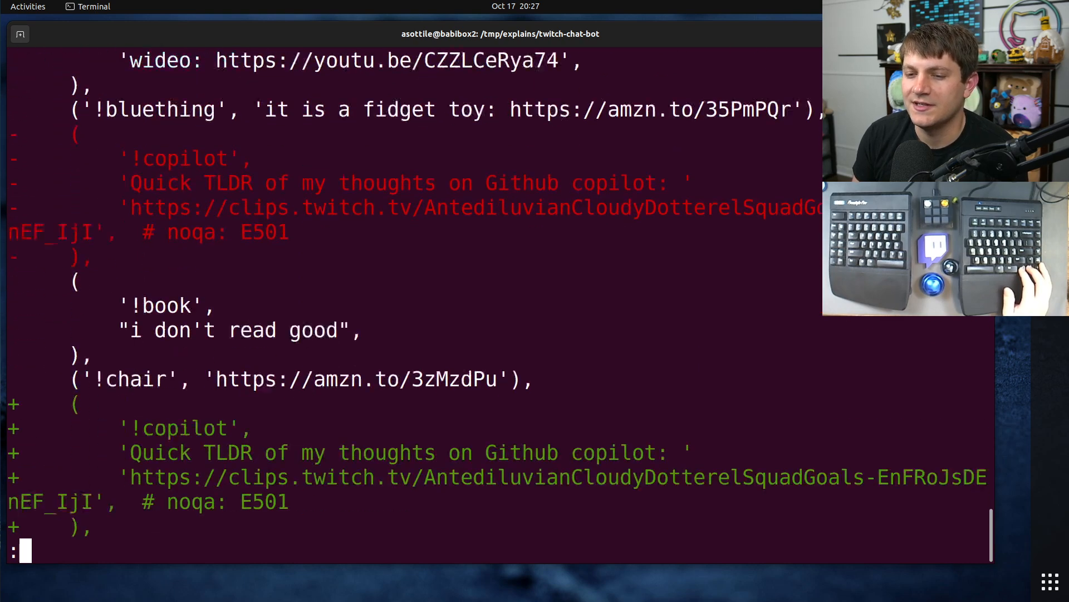
key("Down")
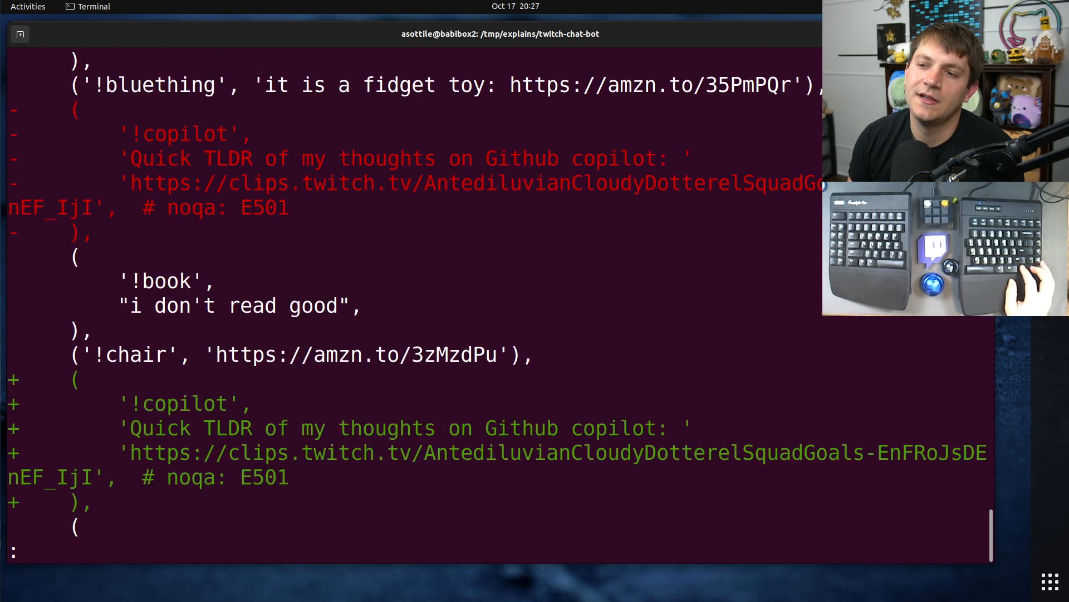
key("Down")
key("Down")
key("Down")
key("Down")
key("Down")
key("Down")
key("Down")
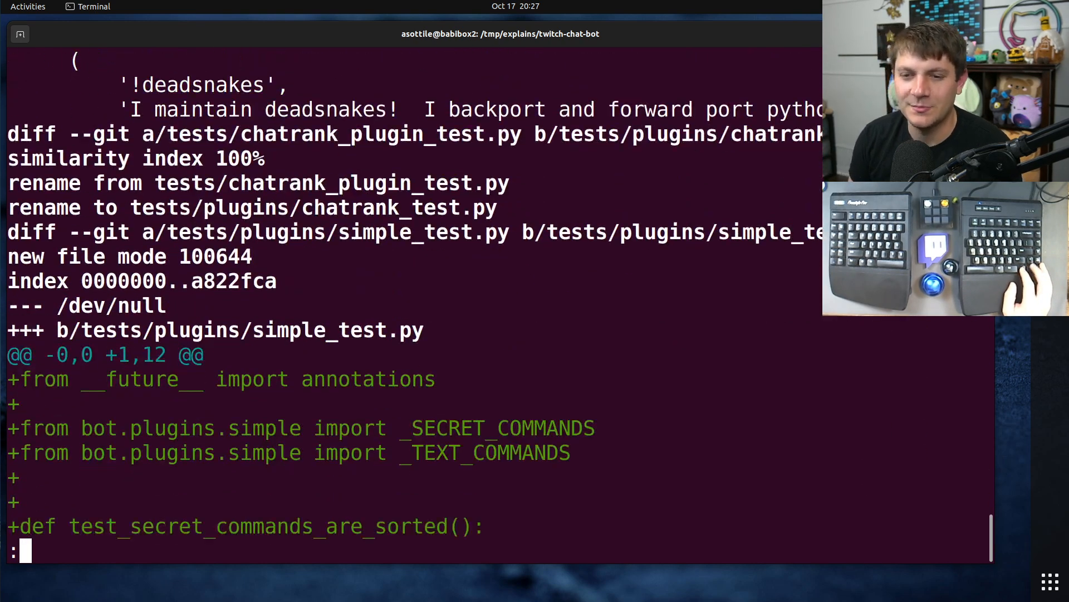
Review the test file renames, simple_test.py additions and tox.ini envlist change, then quit the pager
key("Up")
key("Up")
key("Up")
key("Up")
key("Up")
key("Up")
key("Up")
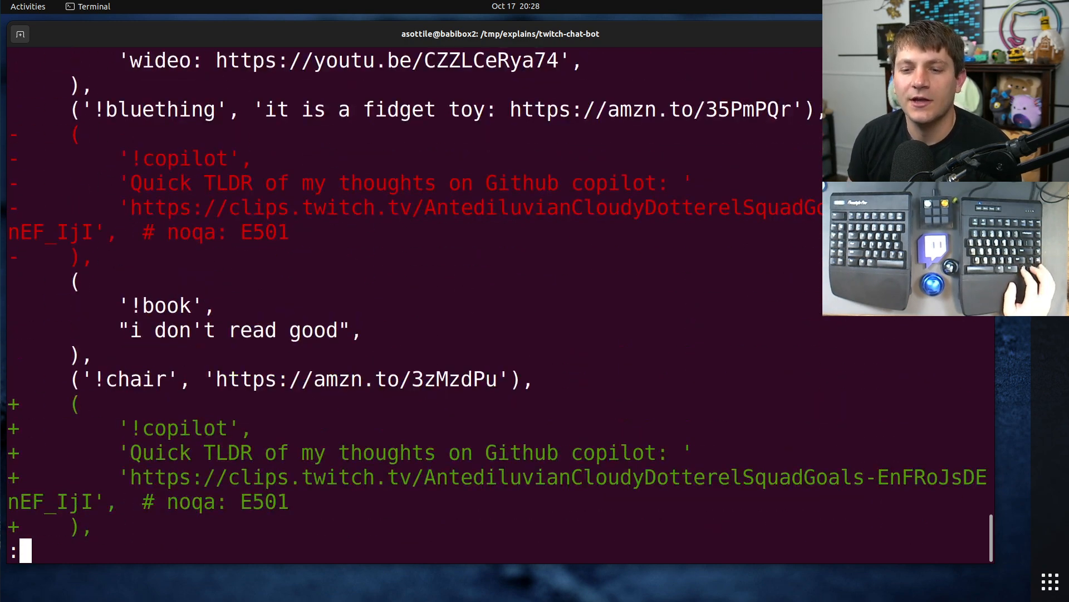
key("Down")
key("Down")
key("Down")
key("Down")
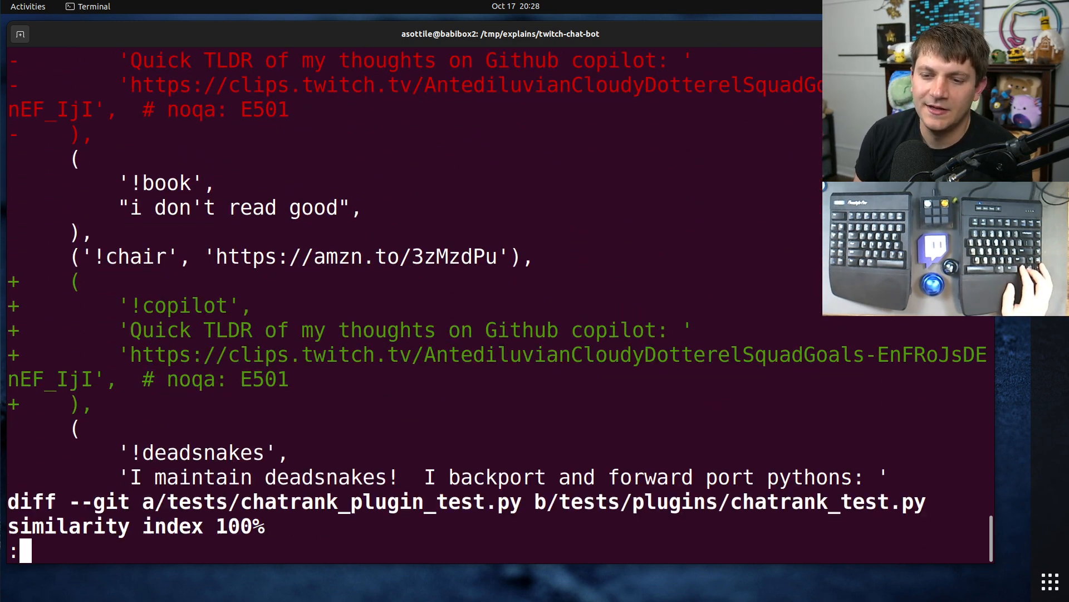
key("Down")
key("Down")
key("Down")
key("Down")
key("Down")
key("Down")
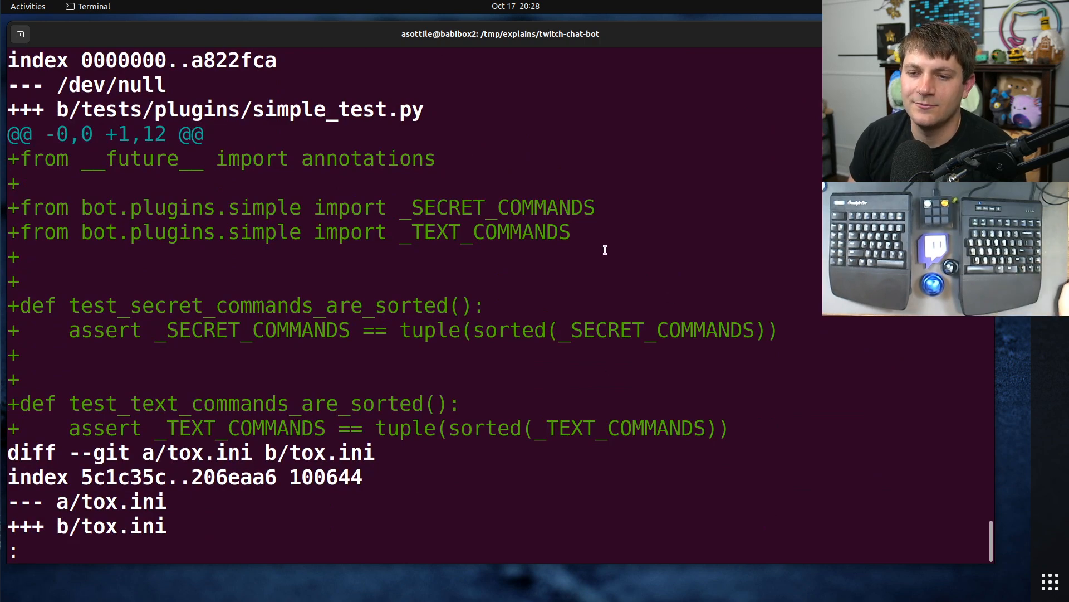
key("Down")
key("Down")
key("Down")
key("Down")
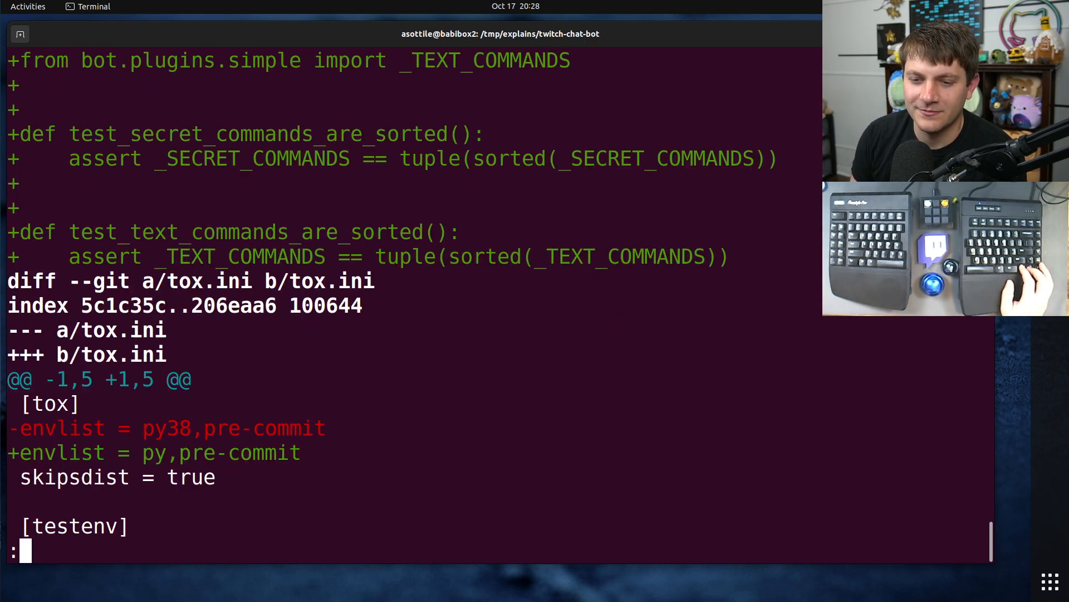
key("Down")
key("Up")
key("Up")
key("Up")
key("Up")
key("Up")
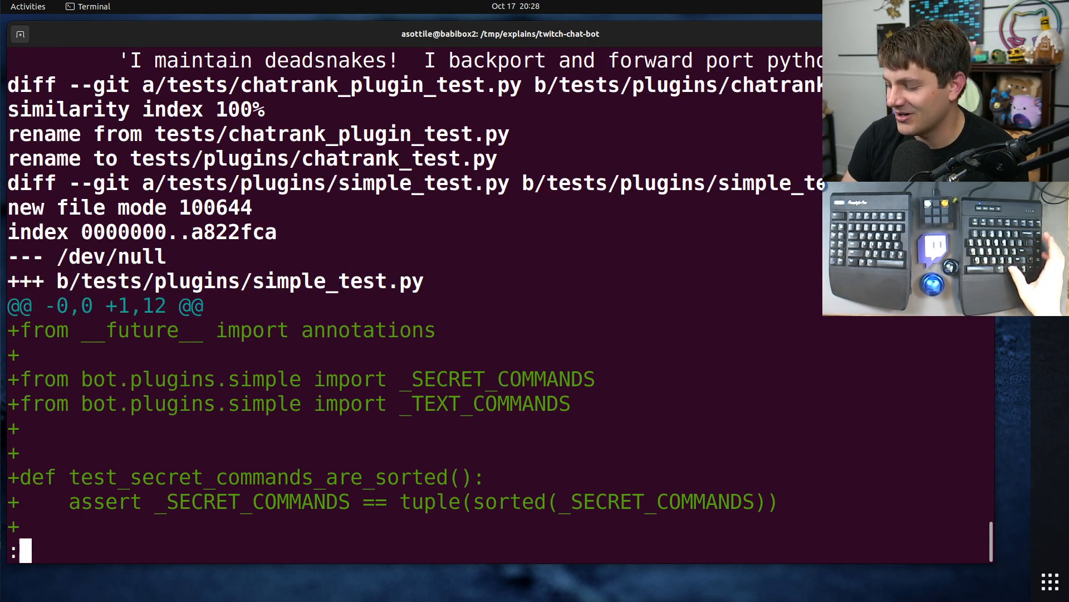
key("Up")
key("Up")
key("Up")
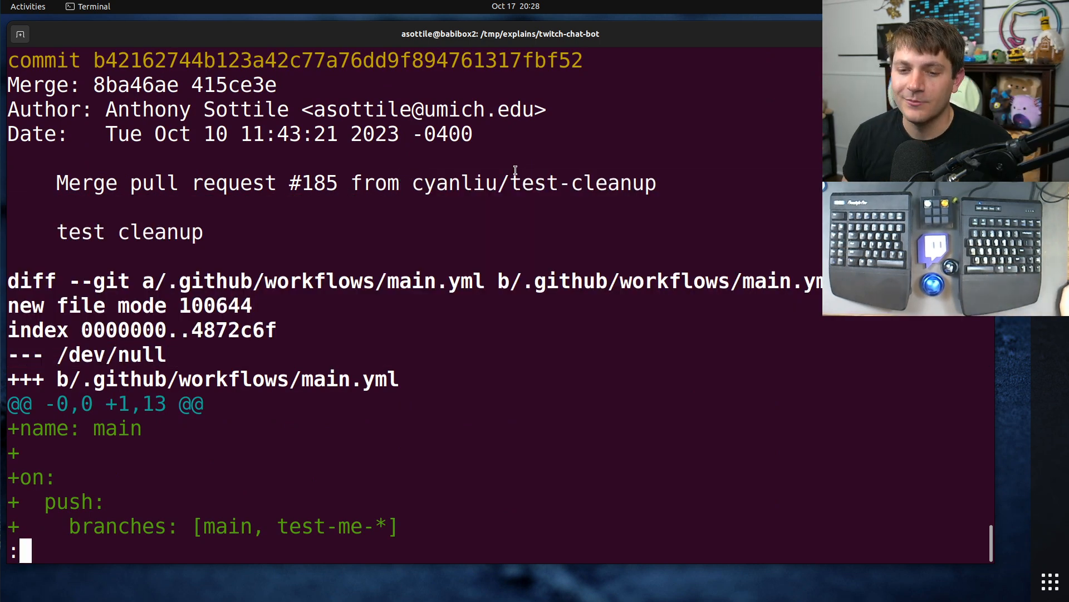
key("q")
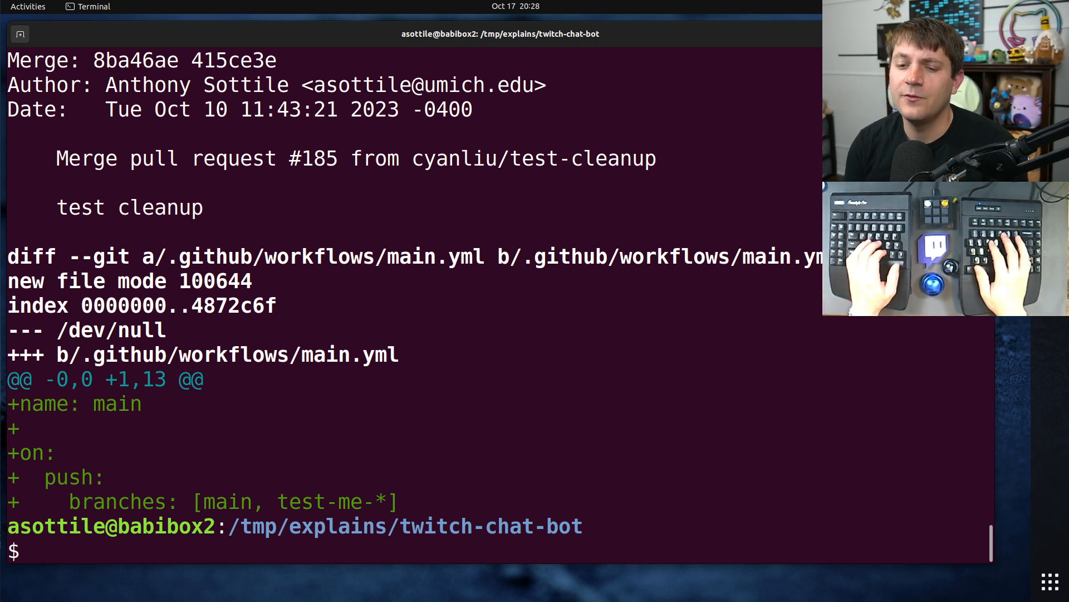
type("cd ~/workspace/pre-")
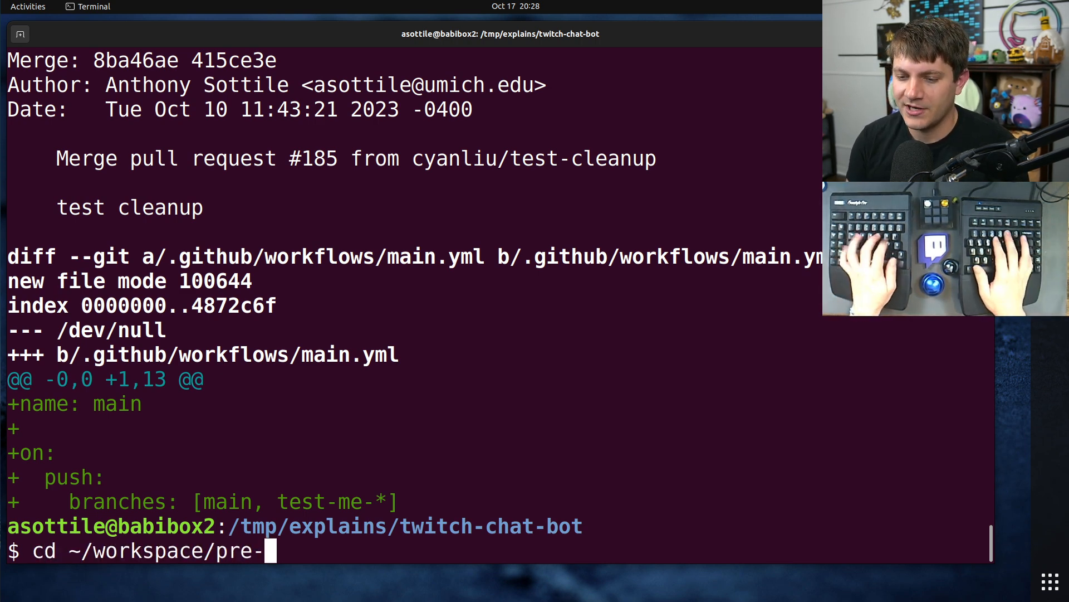
type("commit")
Move the shell into the ~/workspace/pre-commit repository
key("Return")
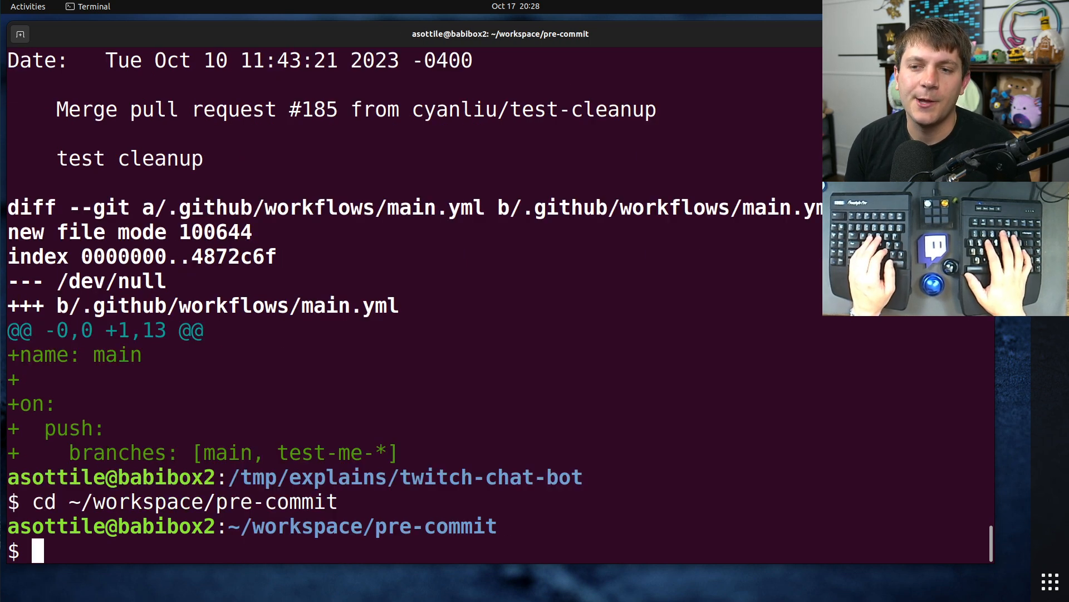
double_click(251, 502)
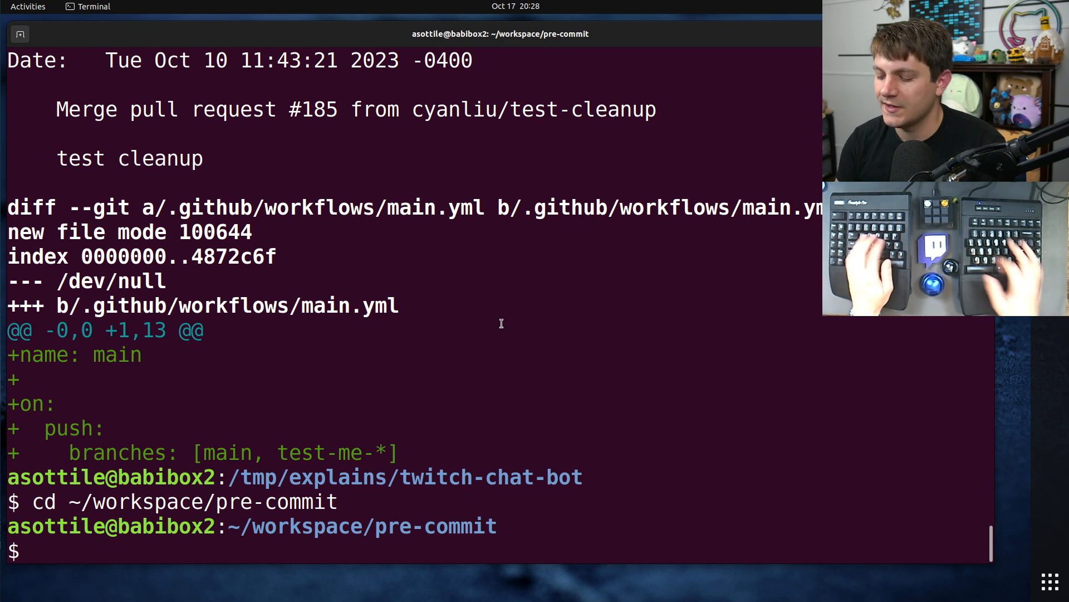
type("git log --on")
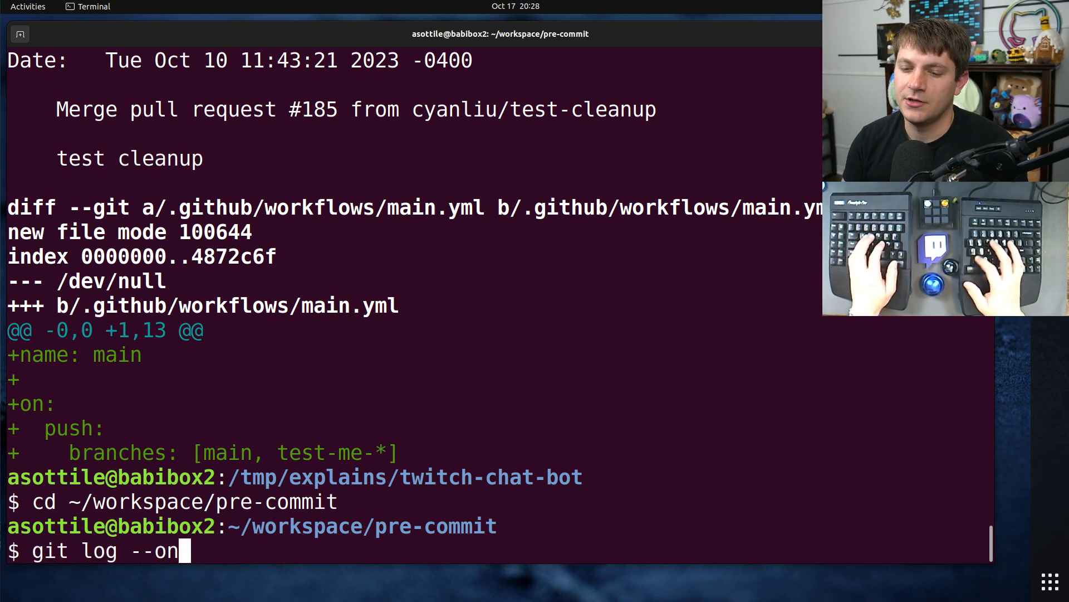
type("eline --first-p")
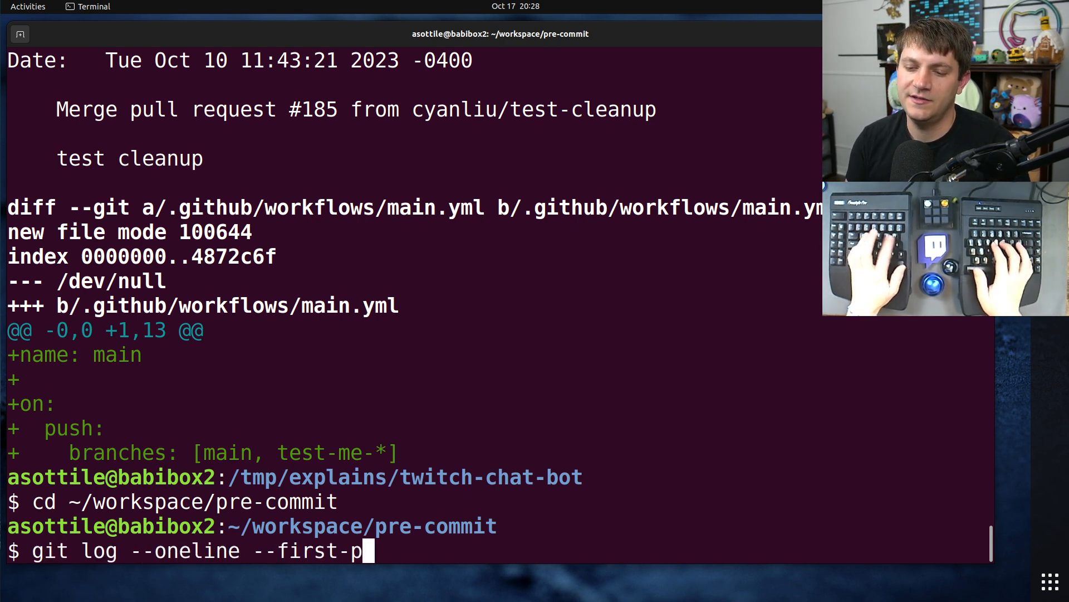
type("arent --decorate")
List pre-commit's one-line first-parent log and highlight the merges between v3.4.0 and the v3.5.0 HEAD line
key("Return")
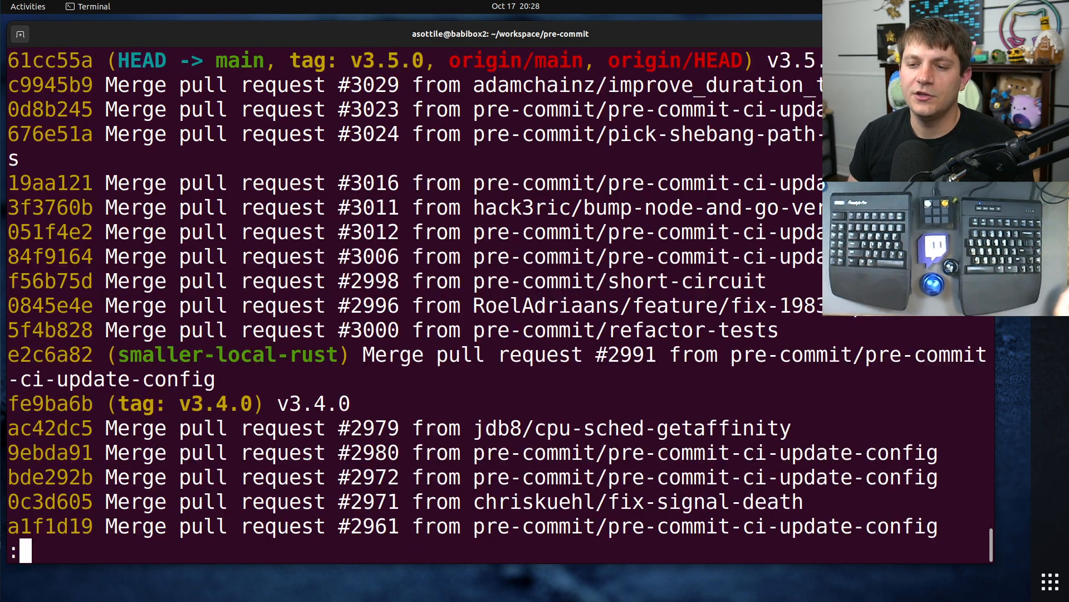
triple_click(207, 403)
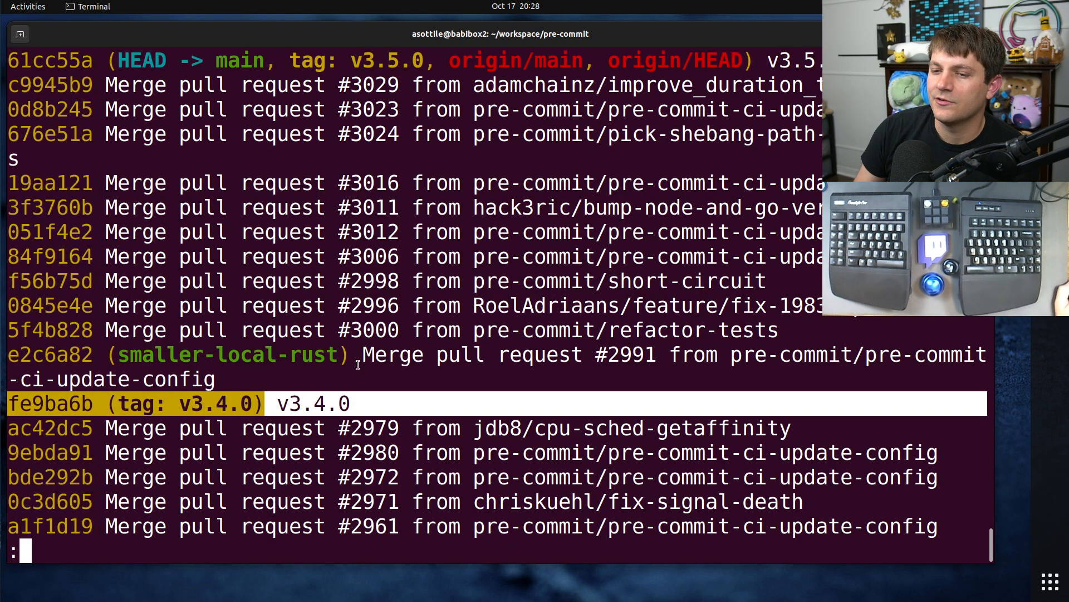
mouse_move(218, 379)
left_mouse_down()
mouse_move(55, 276)
mouse_move(3, 83)
left_mouse_up()
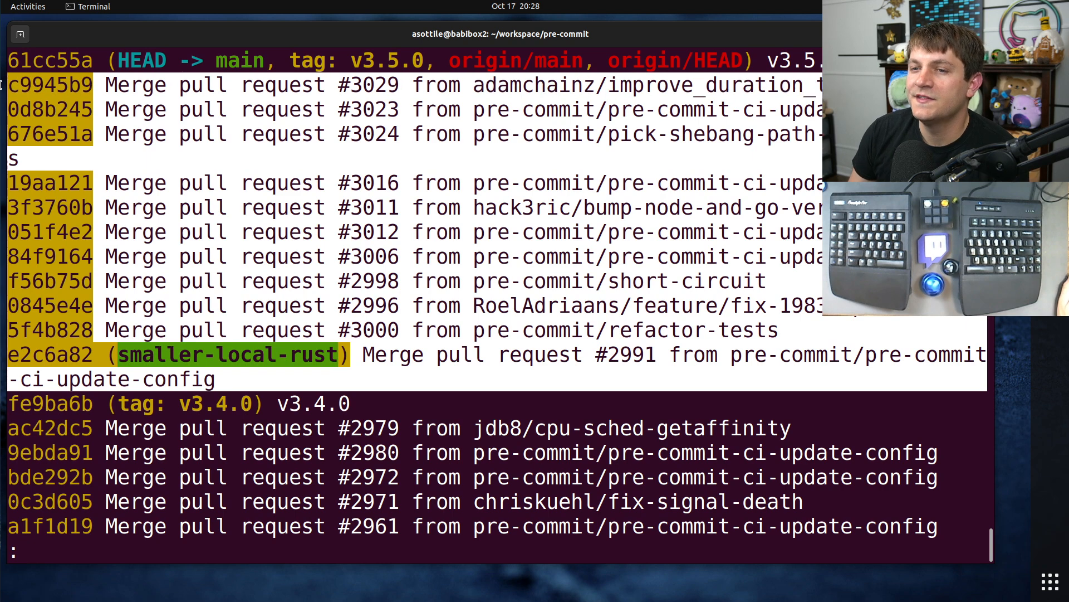
left_click(417, 251)
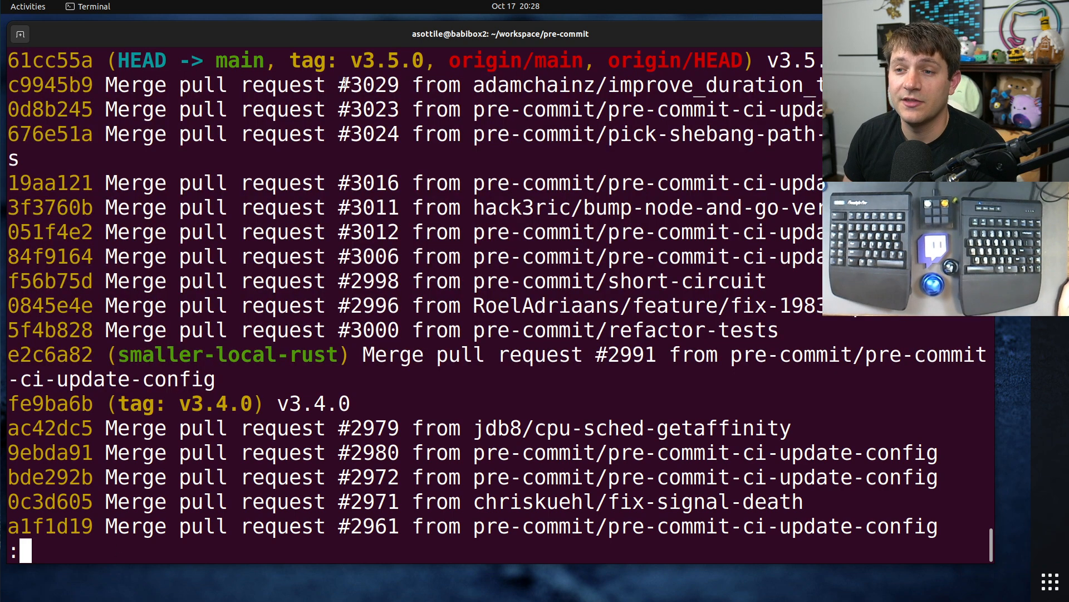
double_click(402, 60)
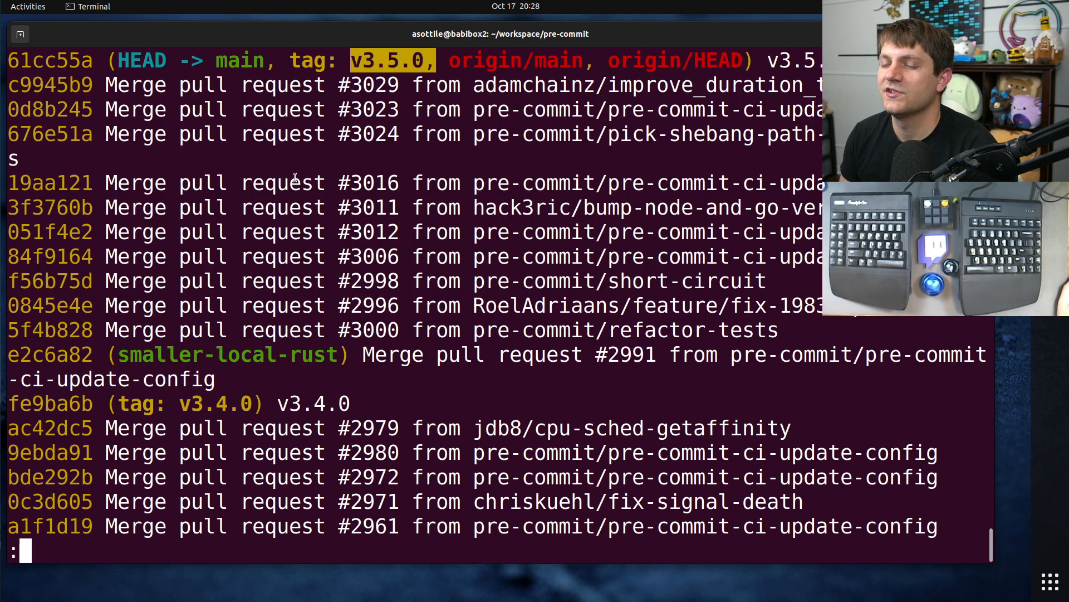
triple_click(394, 60)
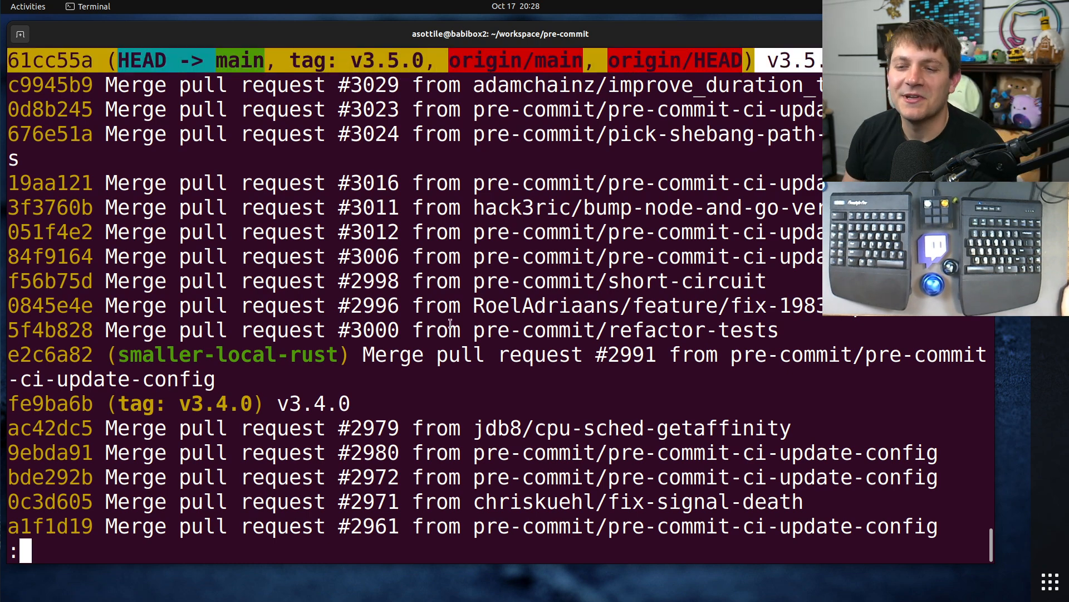
Point out pull request numbers #3000, #2996, #2998, #3006, #3012 and the 051f4e2 and 84f9164 lines
double_click(374, 330)
double_click(375, 306)
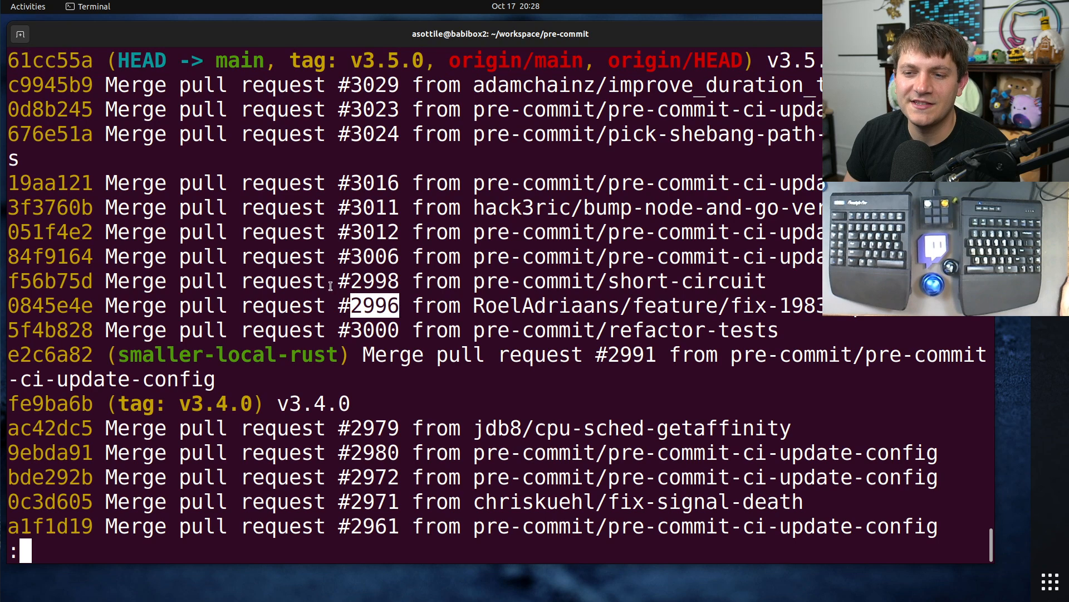
double_click(372, 282)
double_click(372, 257)
double_click(372, 232)
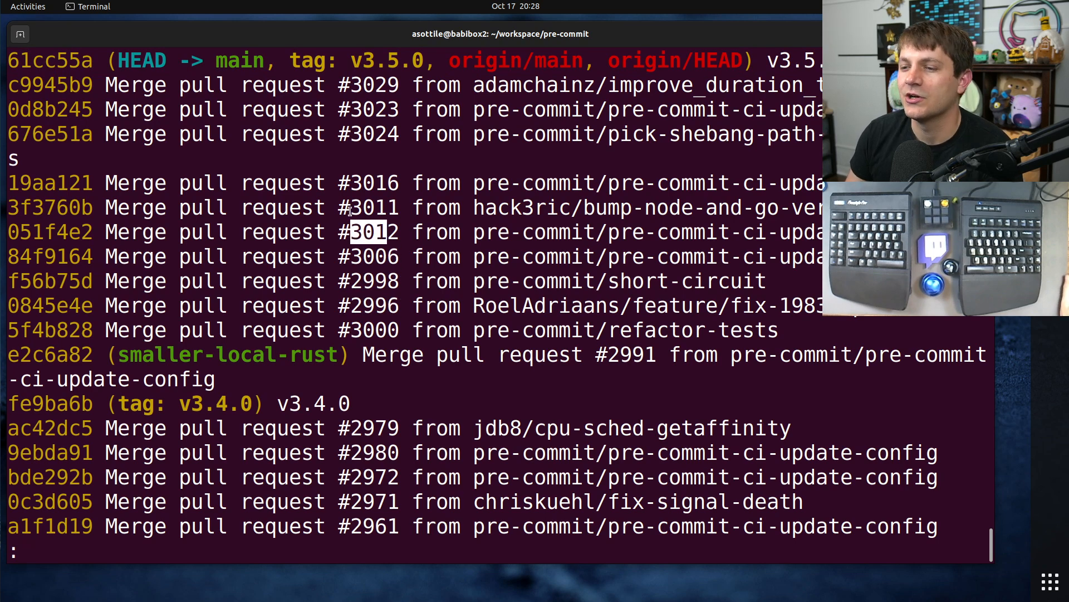
left_click(417, 175)
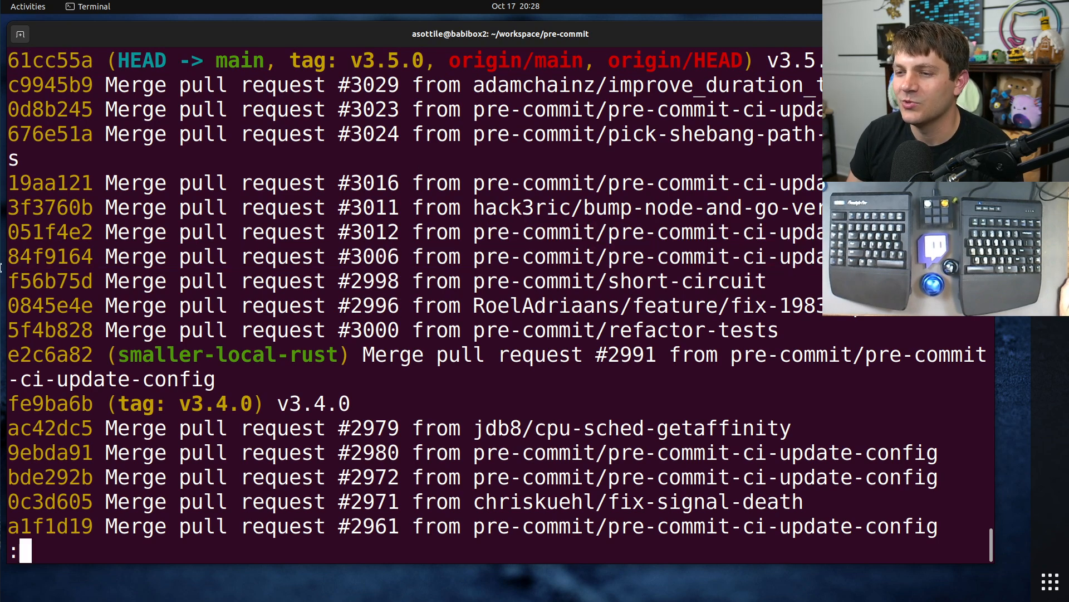
left_click_drag(819, 256, 9, 232)
left_click(523, 306)
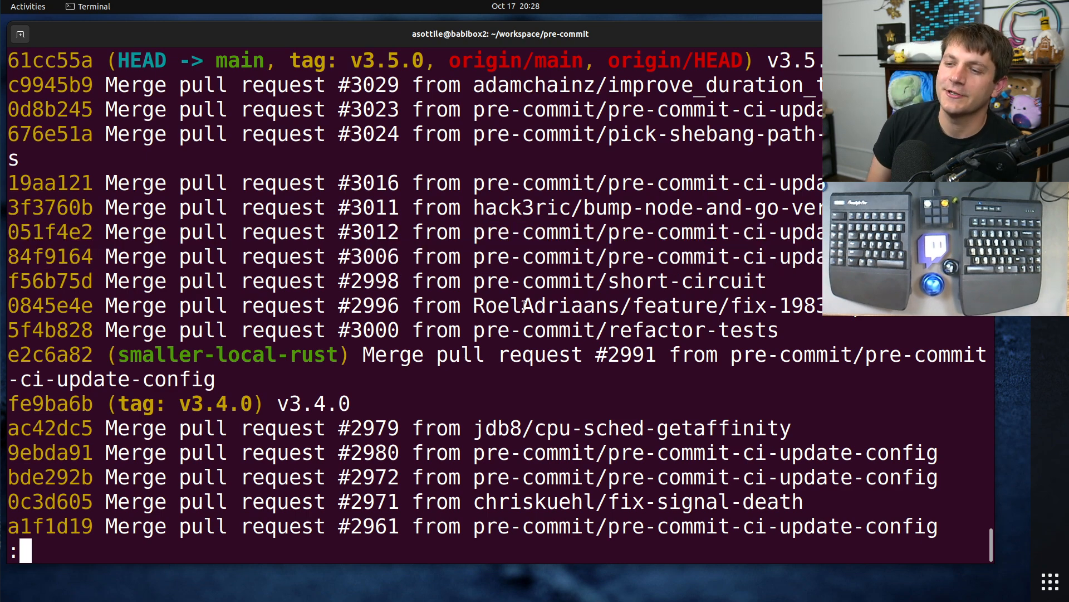